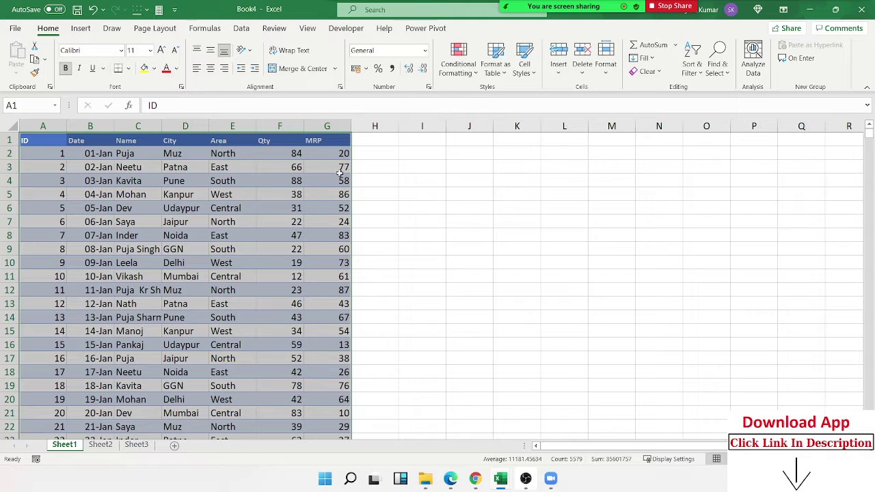
- Create a PivotTable from the Sheet1!$A$1:$G$97 data table on a new worksheet
drag(365, 248, 375, 167)
click(181, 205)
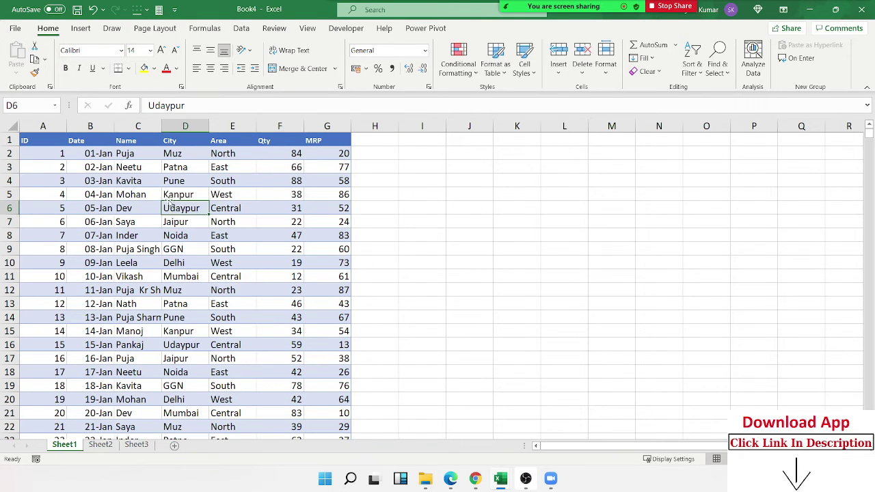
click(77, 29)
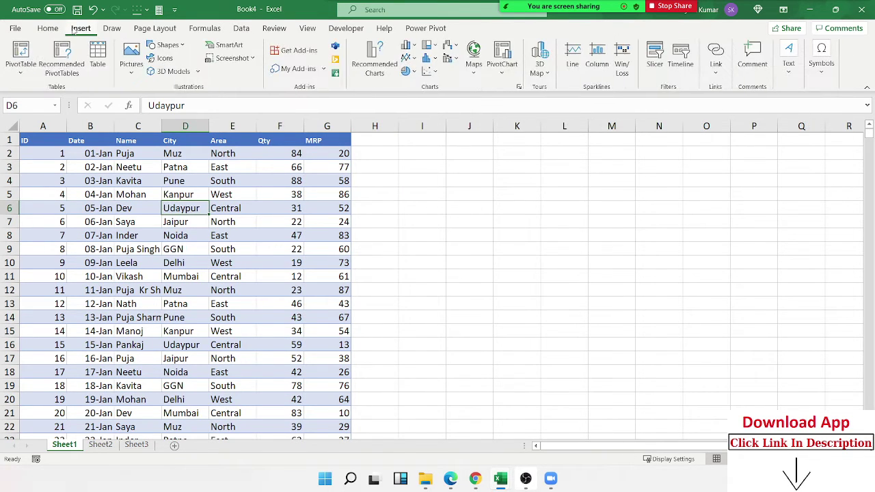
click(21, 55)
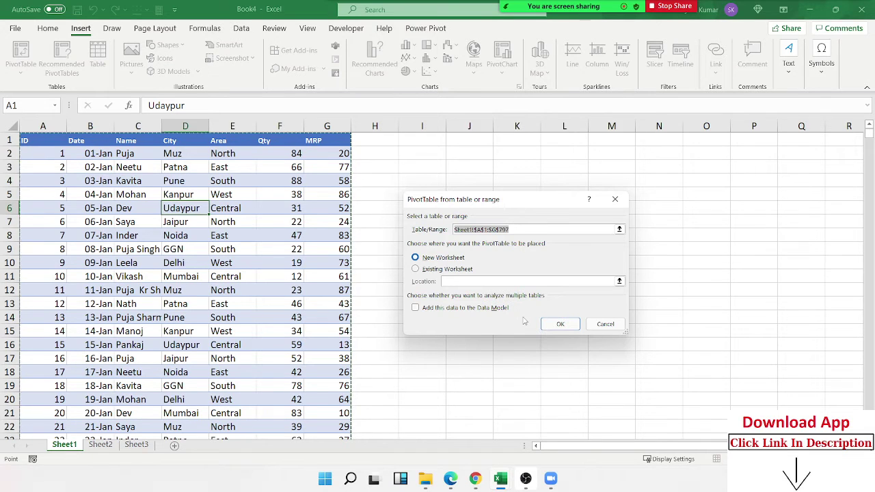
click(560, 324)
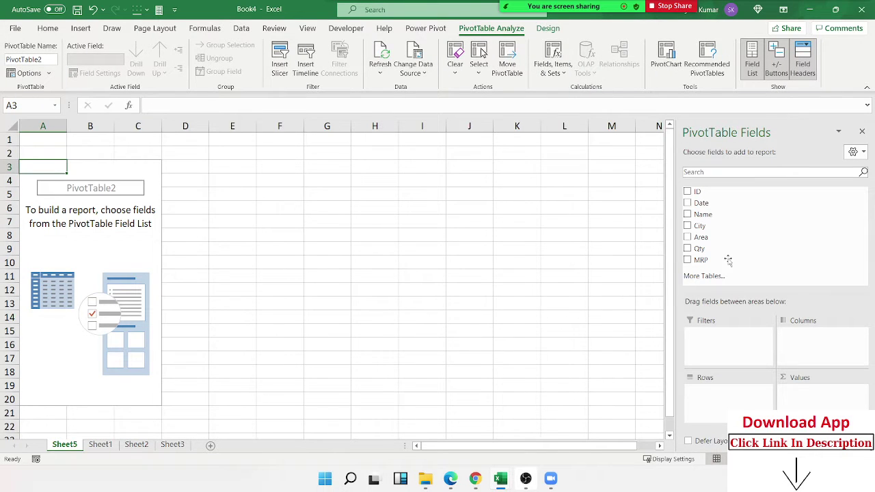
- Put Name in Rows and Qty in Values, then check the Sum of Qty figures totalling 37846
drag(717, 218, 722, 391)
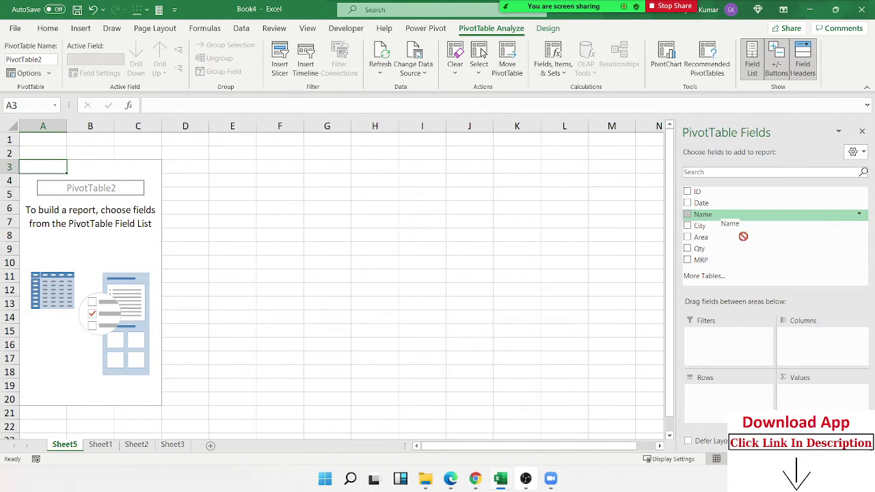
drag(706, 250, 820, 400)
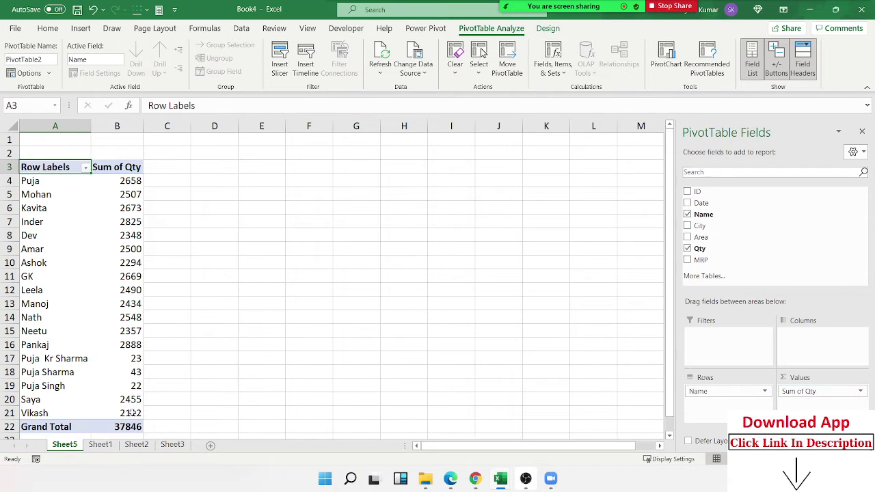
drag(134, 412, 123, 179)
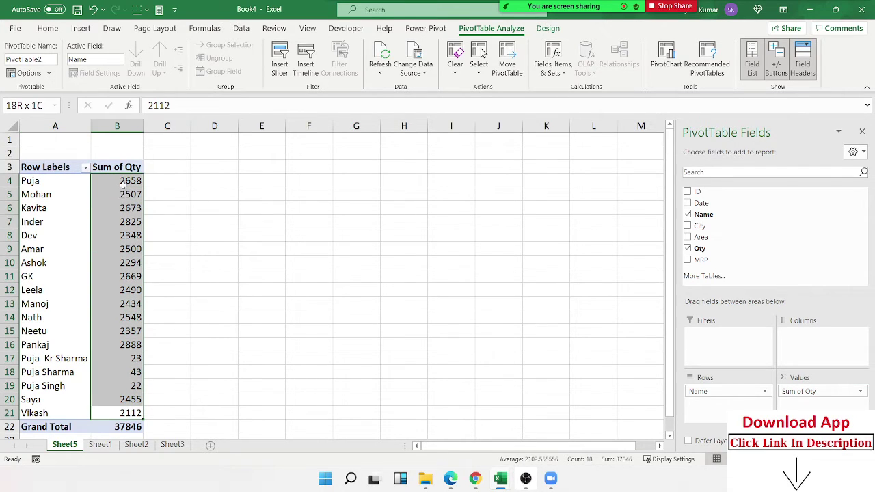
click(134, 235)
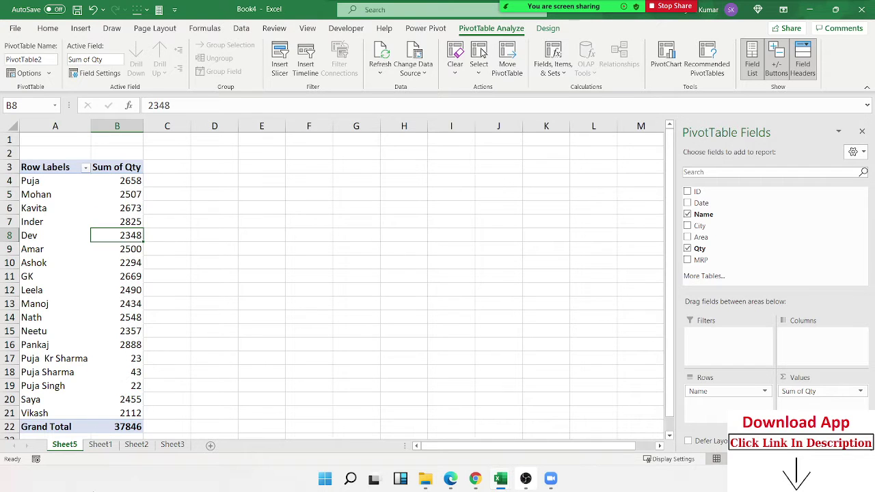
- Add a Target row below the Sheet1 data with 2000 in the Qty column
click(101, 445)
click(46, 412)
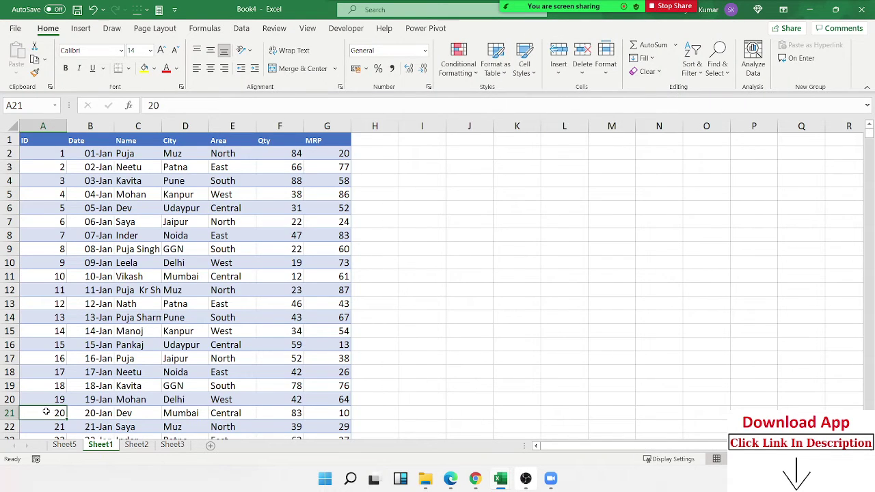
key(ctrl+Down)
key(Down)
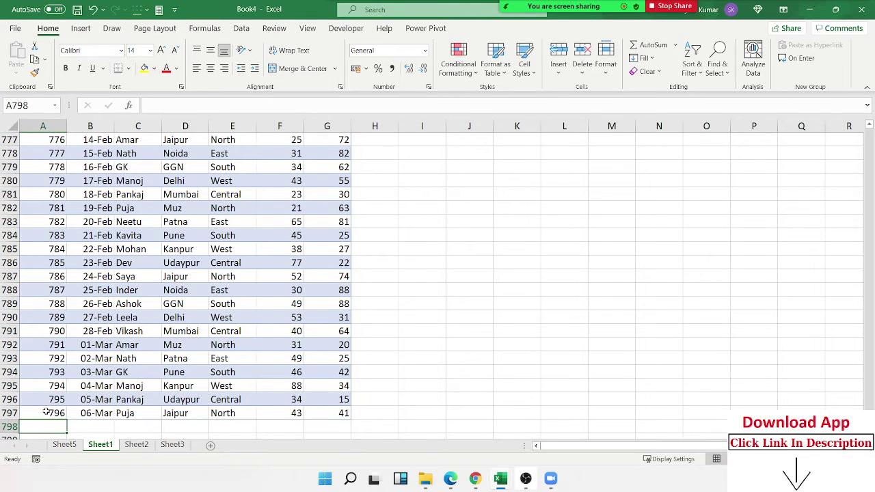
key(Right)
key(Right)
key(Right)
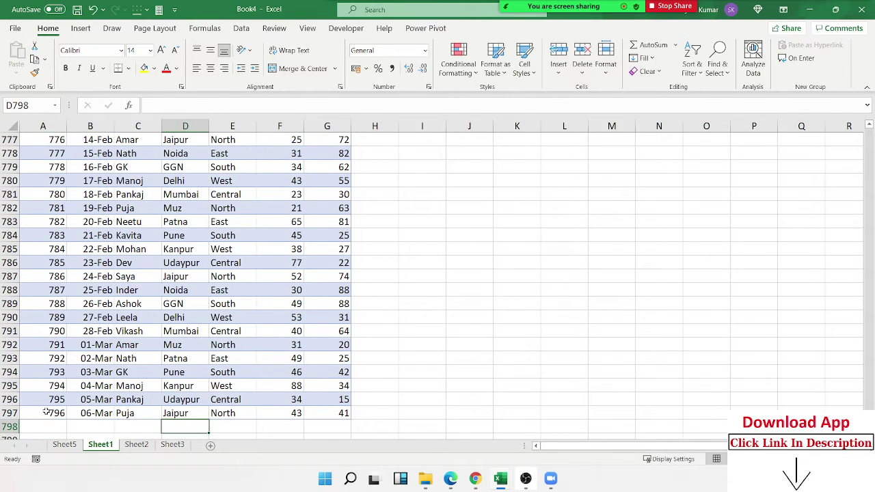
key(Left)
text(Tar)
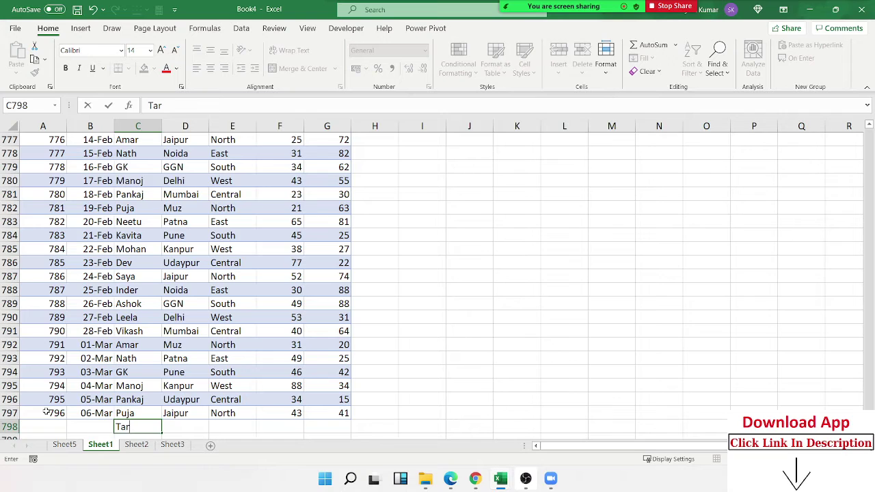
text(get)
key(Right)
key(Right)
key(Right)
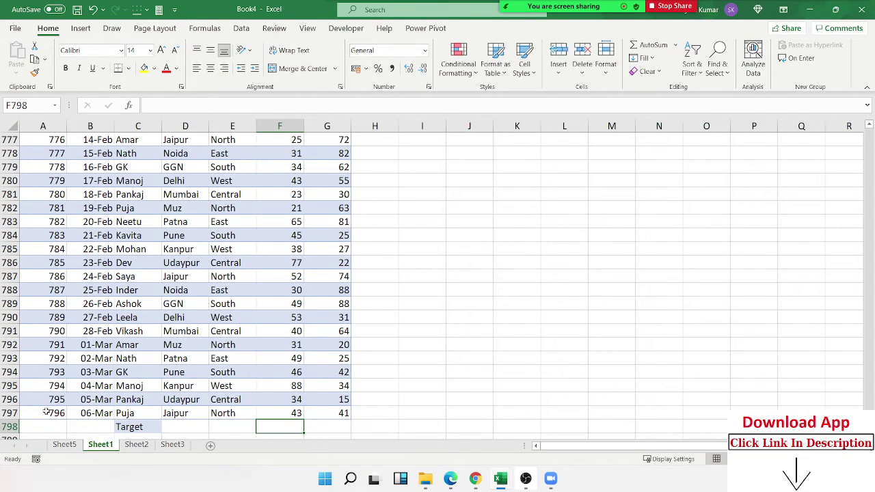
text(2000)
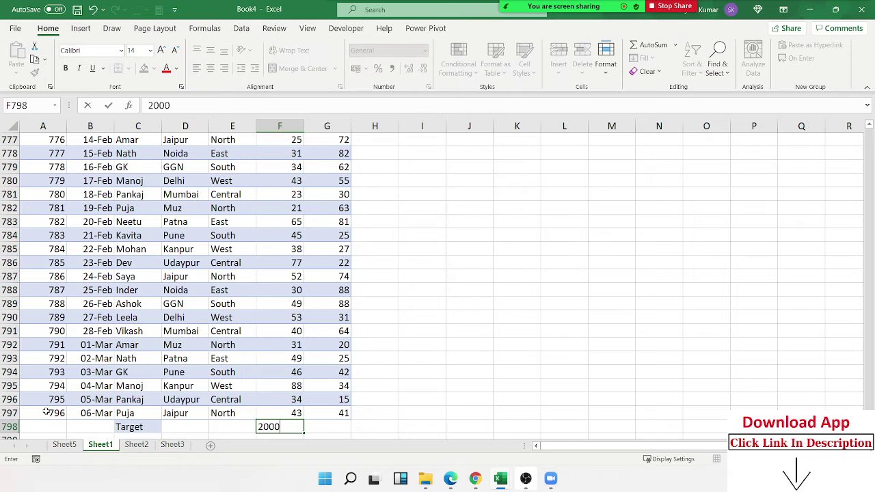
key(Return)
- Change the Target quantity from 2000 to 3000 and return to the PivotTable sheet
click(65, 445)
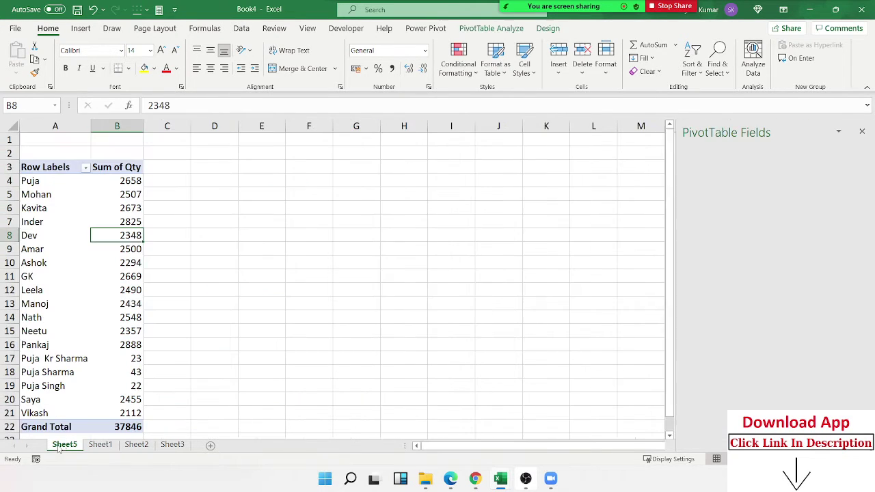
click(101, 445)
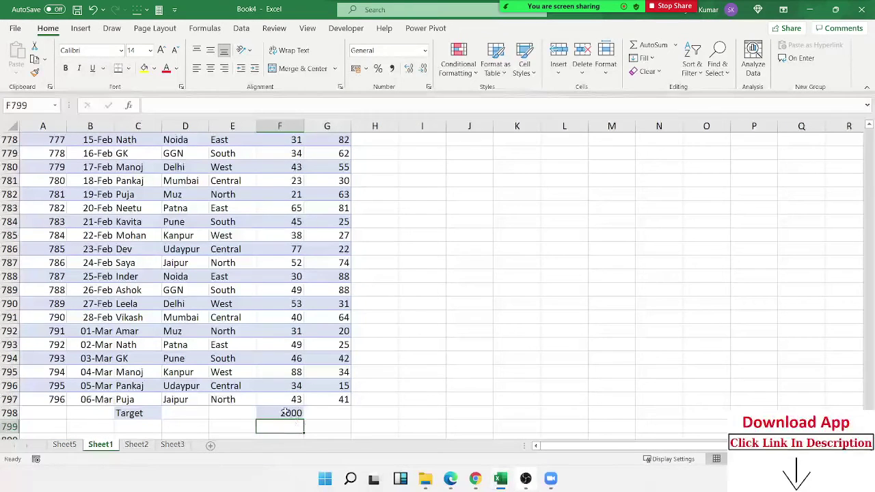
click(285, 413)
text(3000)
key(Return)
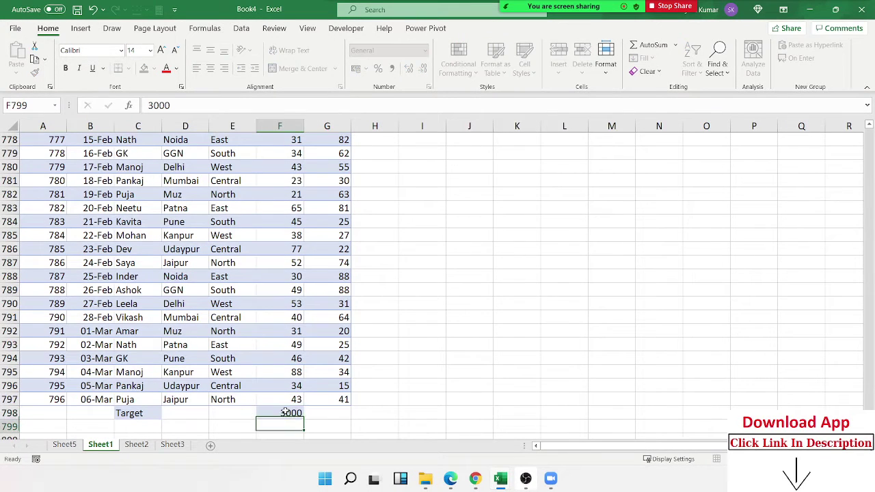
click(65, 445)
click(110, 317)
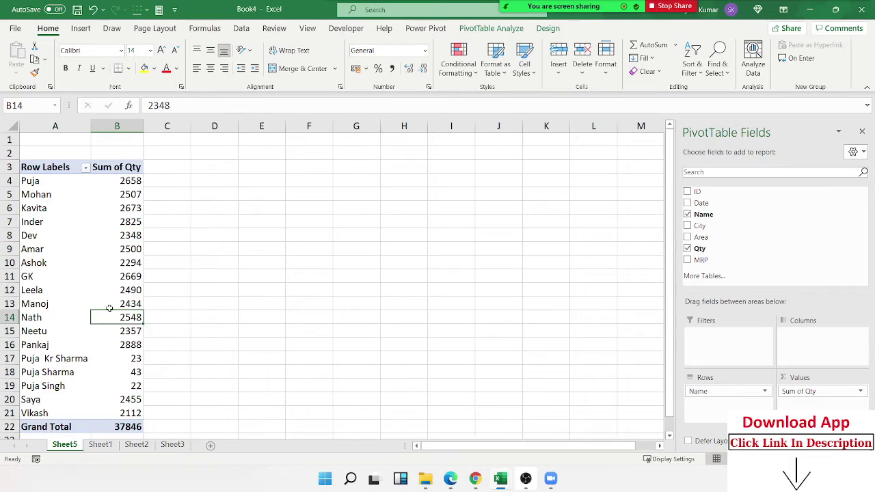
right_click(113, 316)
click(141, 172)
scroll(123, 385, down, 1)
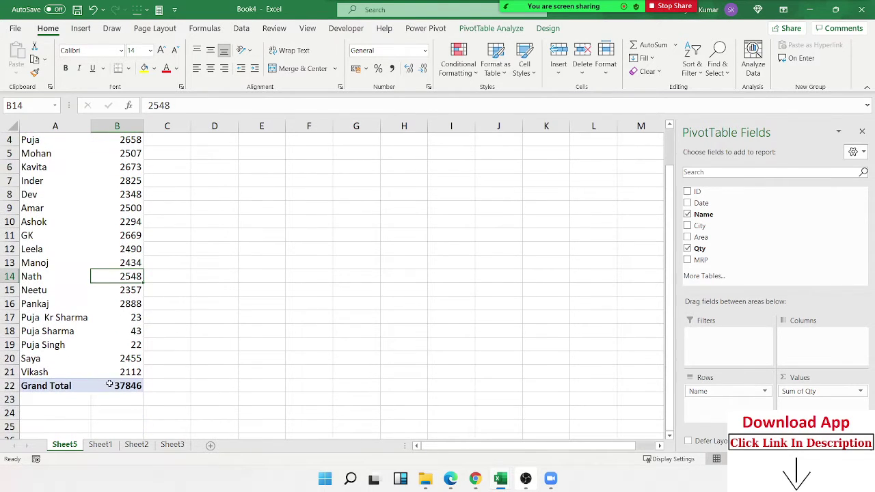
click(100, 445)
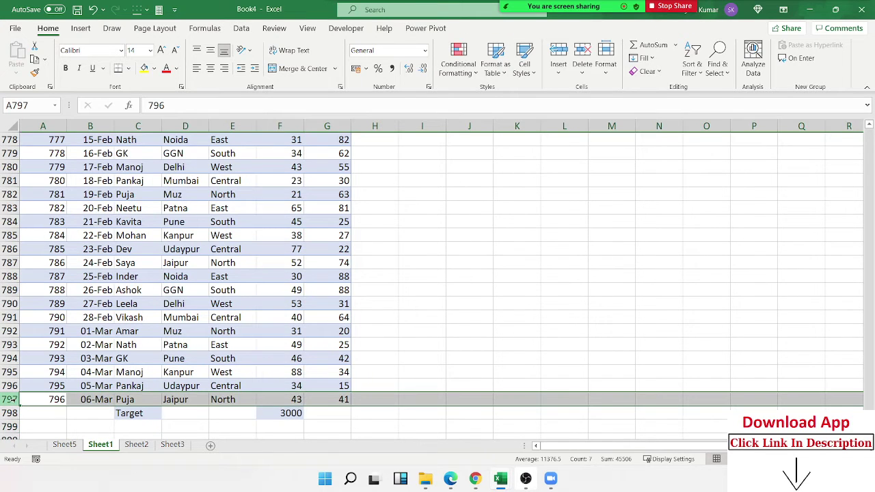
click(15, 399)
click(54, 446)
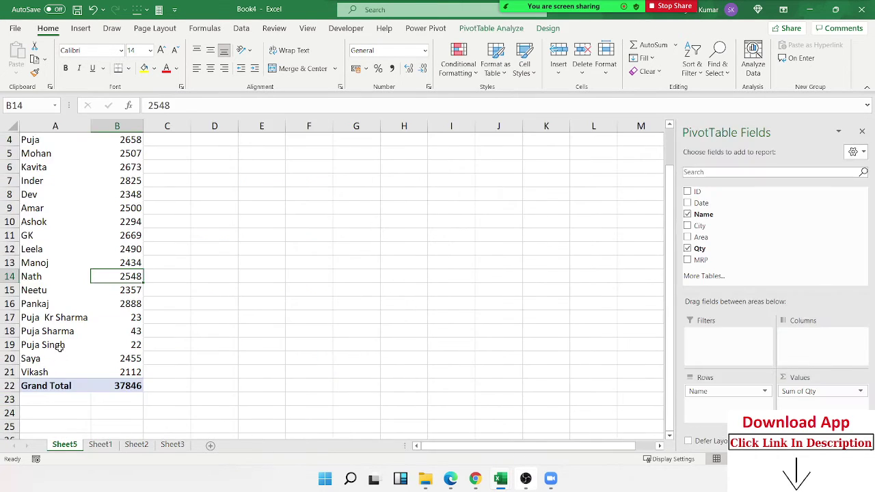
click(59, 346)
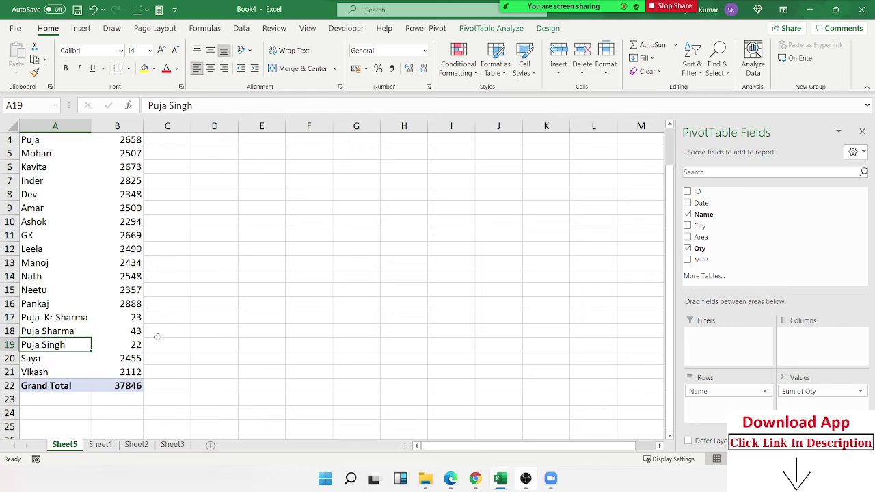
click(353, 32)
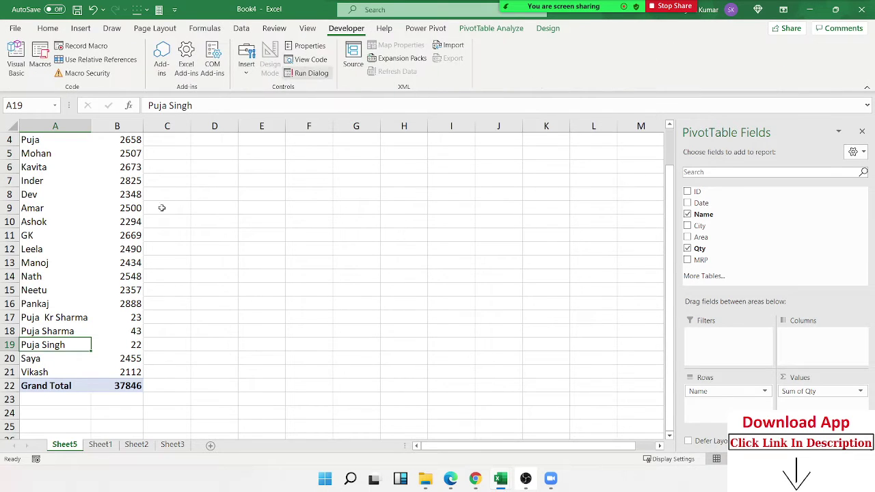
click(101, 222)
click(507, 30)
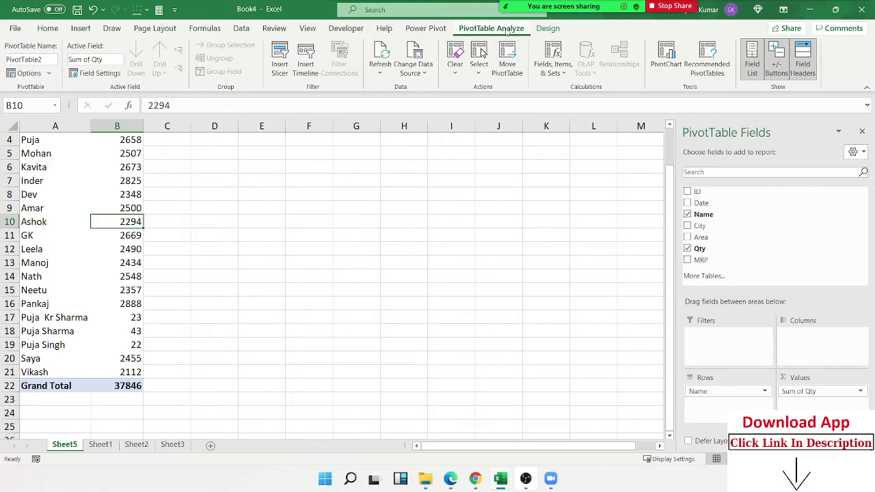
- Change the PivotTable's data source to Sheet1!$A$1:$G$798 to include the Target row
click(423, 75)
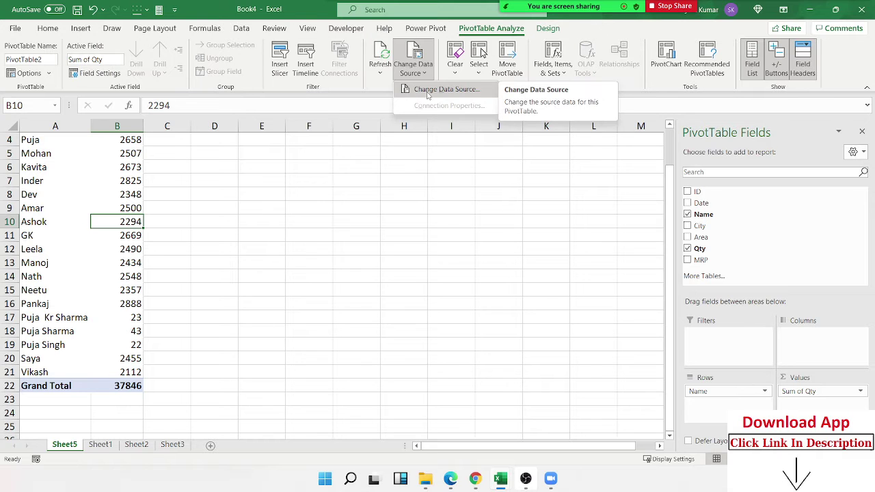
click(427, 91)
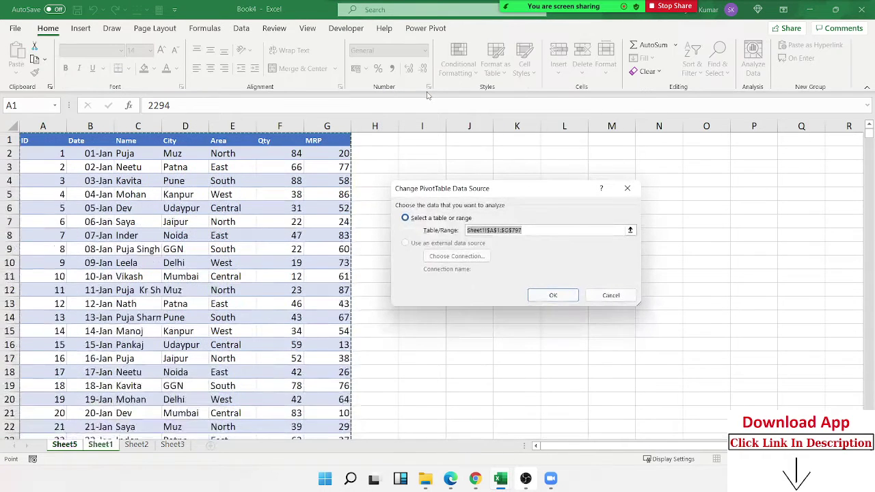
click(49, 143)
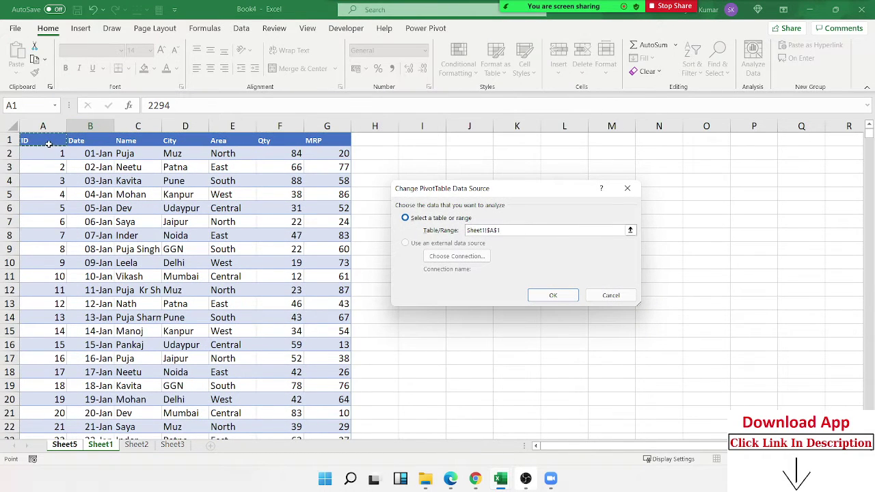
key(ctrl+shift+Right)
key(ctrl+shift+Down)
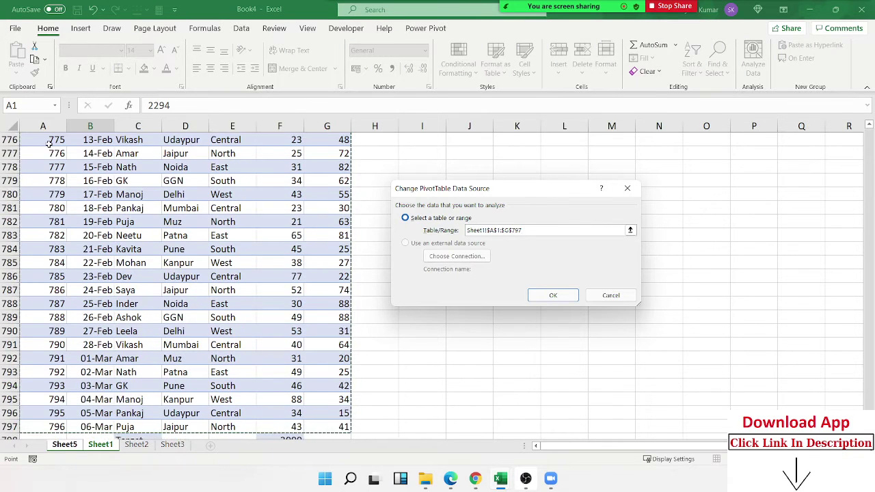
key(shift+Down)
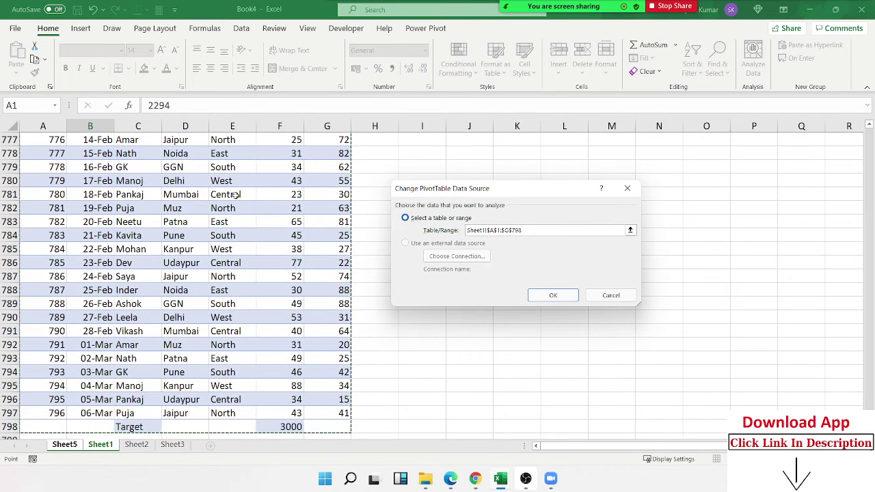
click(553, 296)
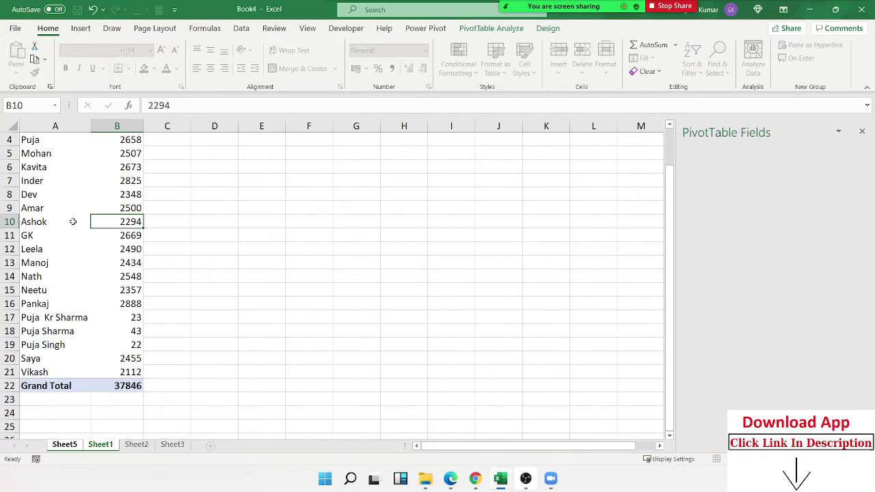
- Check the new Target row of 3000 and the names' Sum of Qty values
click(62, 386)
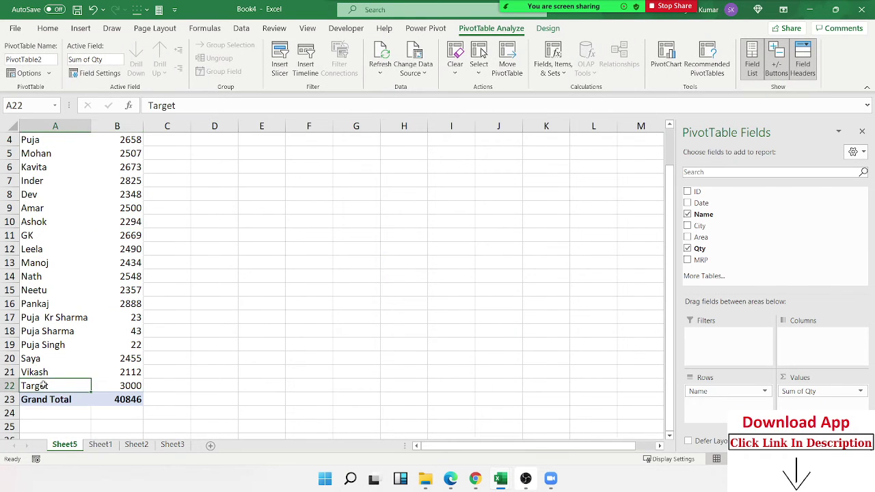
click(122, 386)
drag(136, 371, 121, 180)
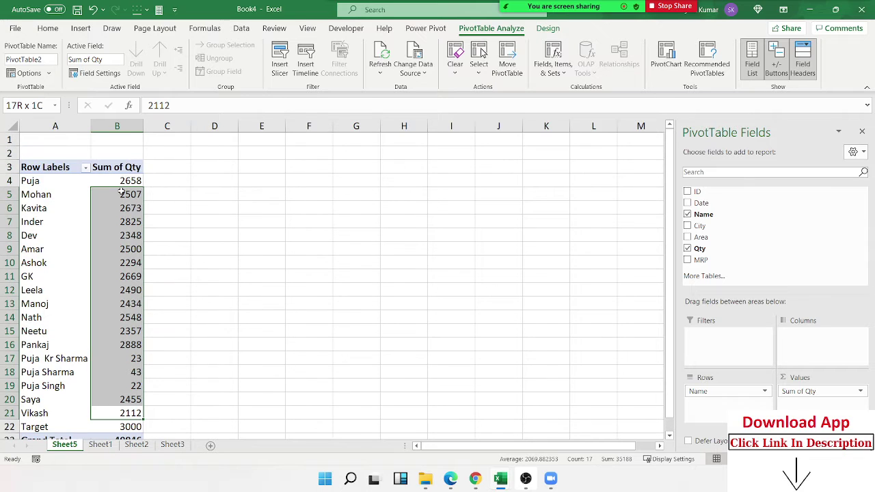
drag(121, 184, 128, 178)
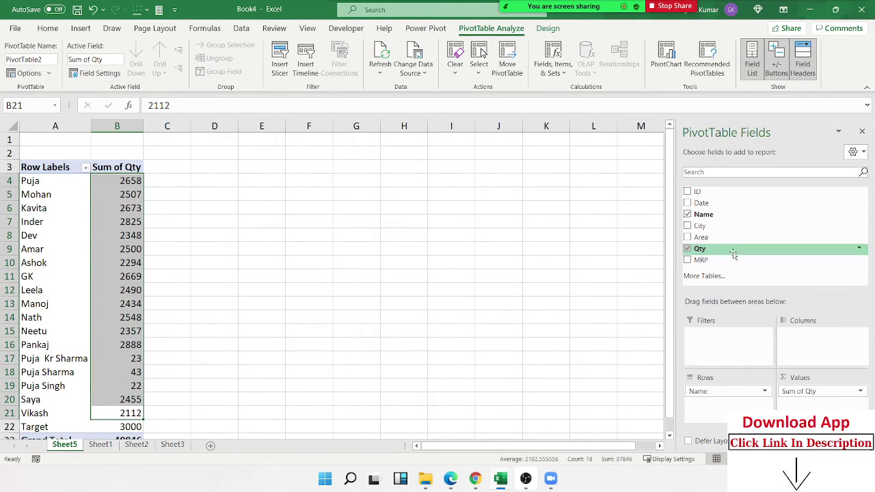
- Add Qty to Values again to create Sum of Qty2 and open its field options
drag(733, 254, 808, 404)
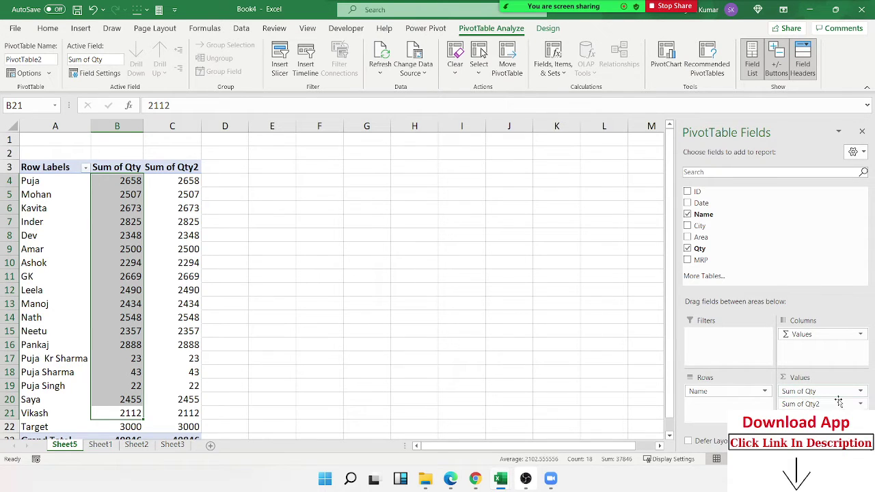
click(835, 391)
- Show Sum of Qty2 as % Of with base field Name and base item Target
click(837, 391)
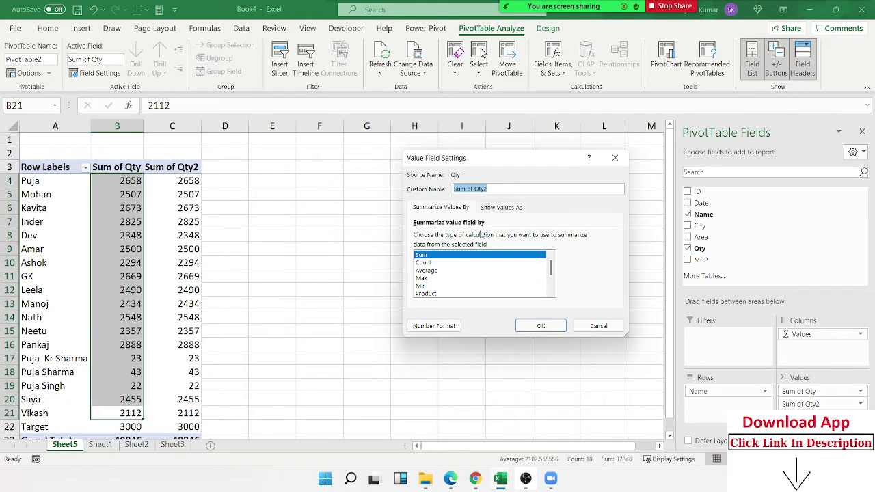
click(486, 210)
click(481, 238)
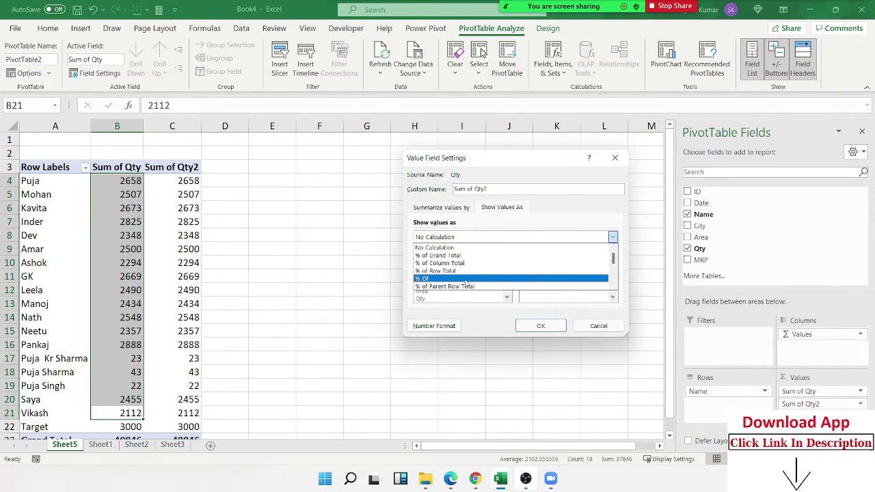
click(467, 281)
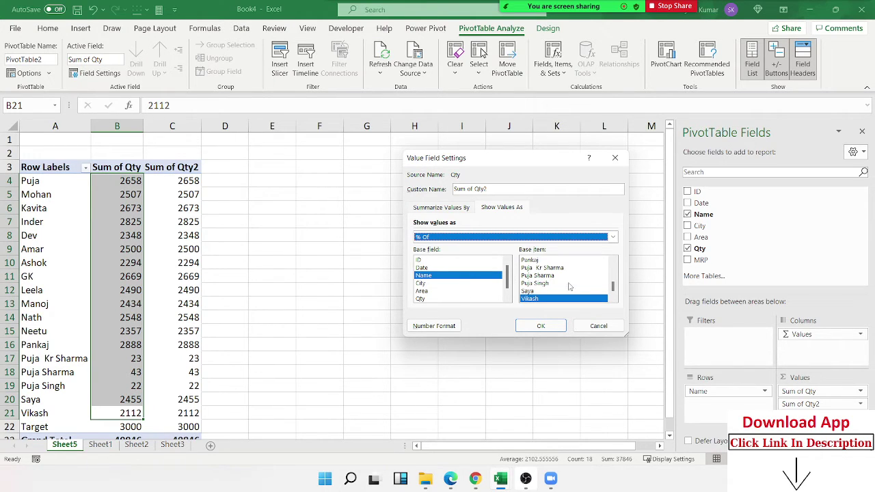
click(615, 299)
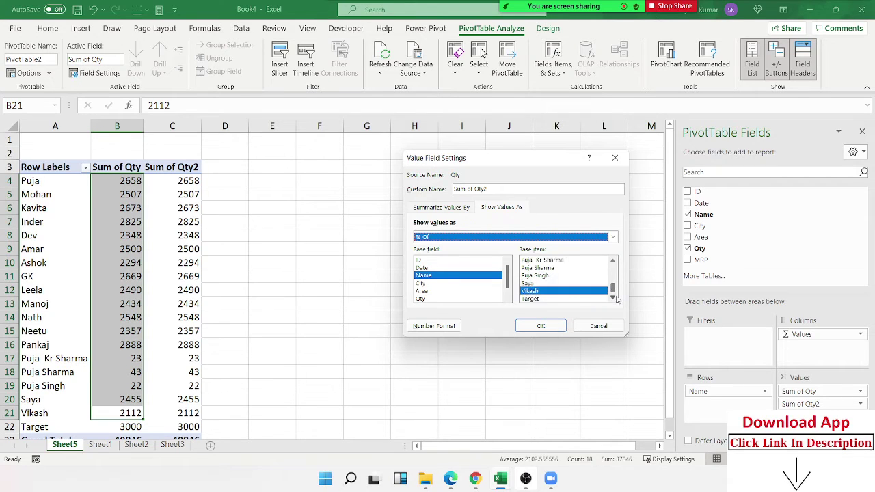
click(540, 300)
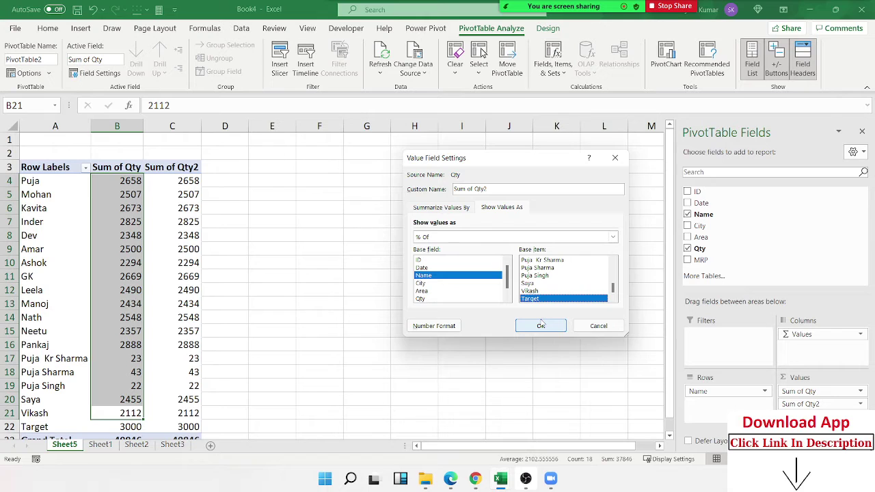
click(541, 326)
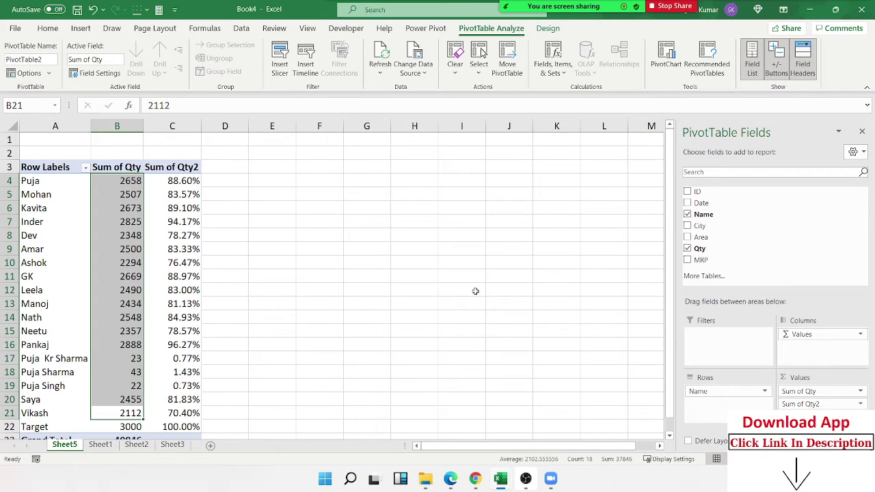
- Select the first block of percentages and open the Sum of Qty2 field options
drag(184, 182, 181, 312)
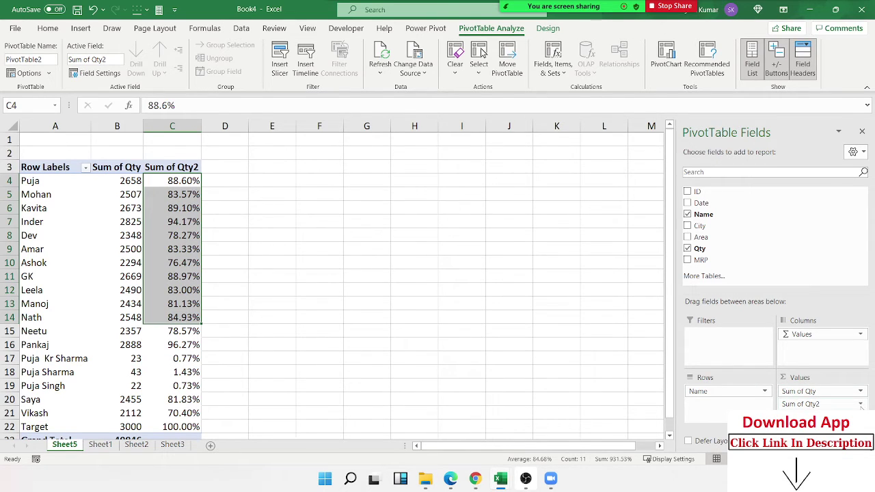
click(860, 404)
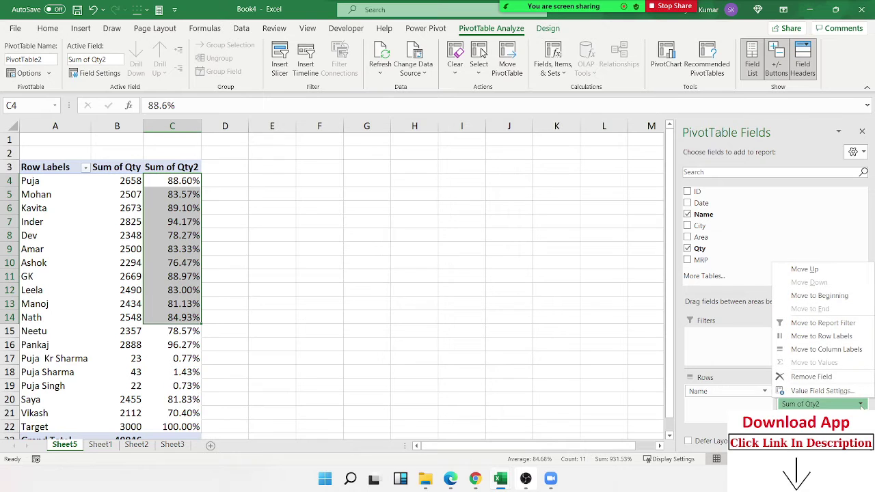
- Reopen Sum of Qty2 Value Field Settings and choose % Of under Show Values As
click(785, 404)
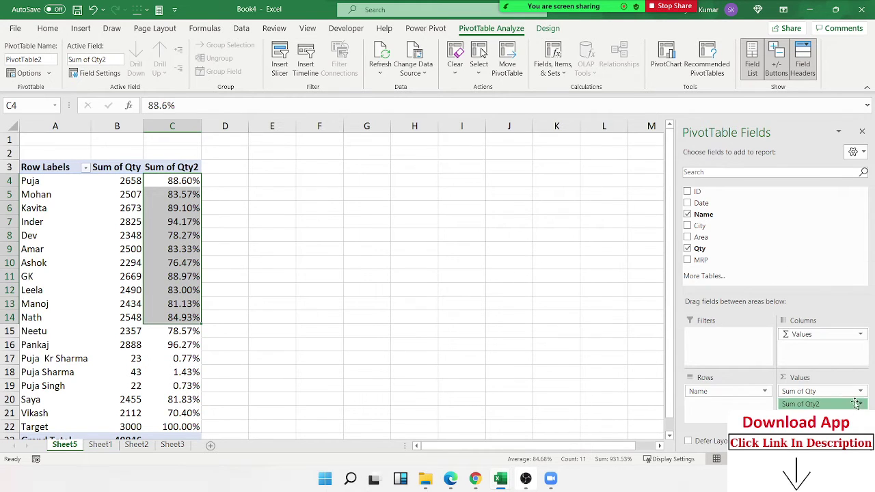
click(785, 405)
click(739, 373)
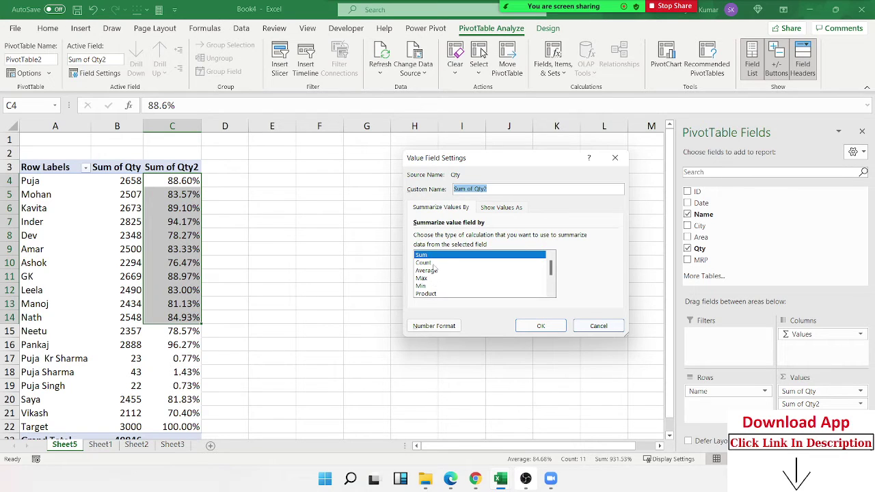
click(495, 209)
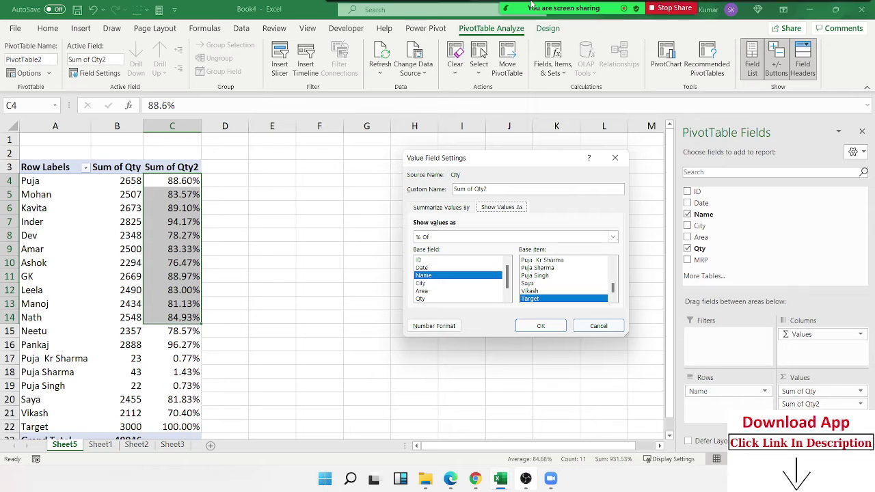
click(474, 237)
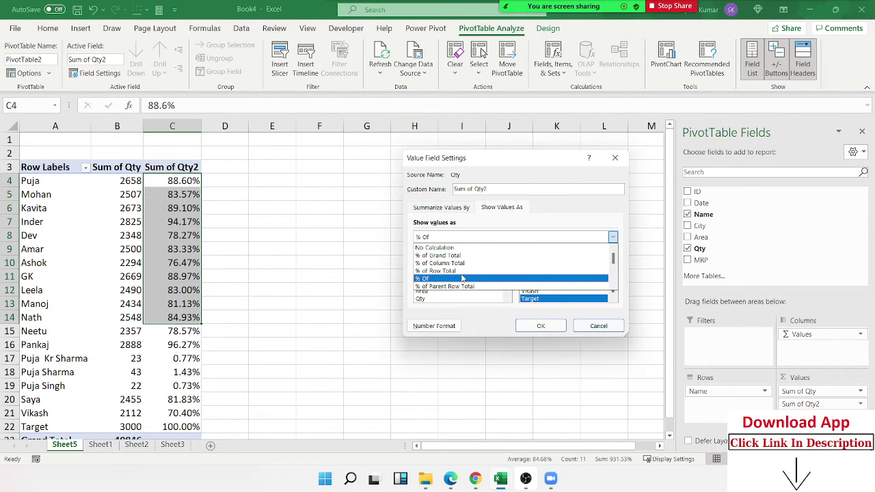
click(462, 278)
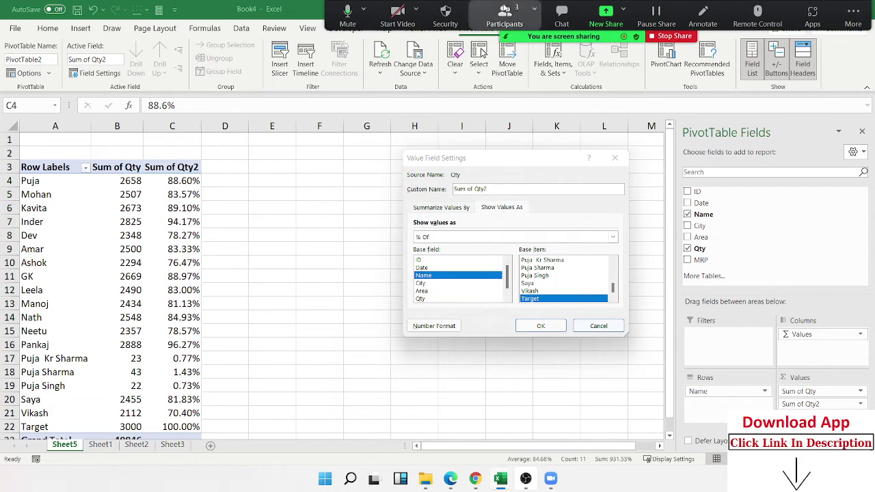
- Mute a meeting participant, then apply the % Of Target display for Sum of Qty2
click(504, 15)
mouse_move(479, 208)
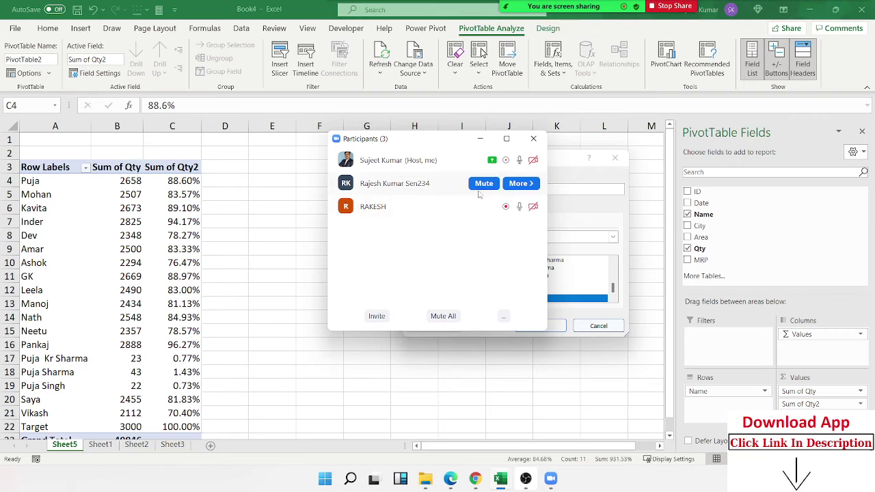
click(484, 184)
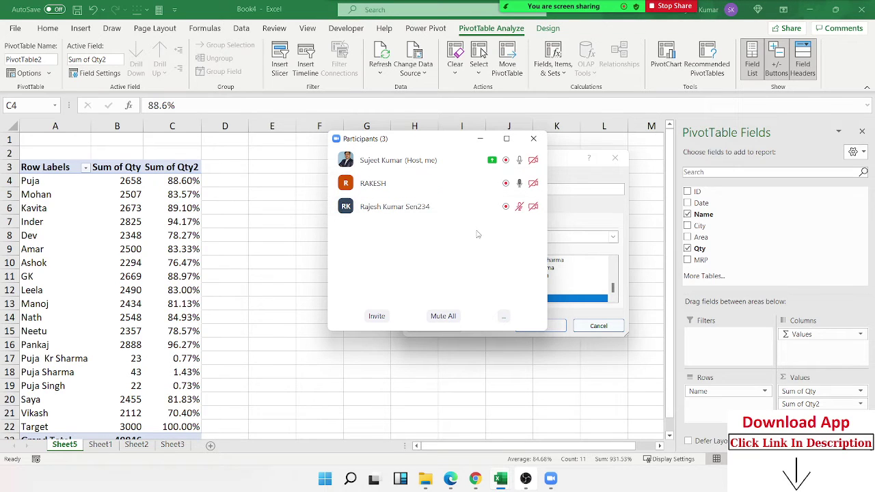
click(533, 138)
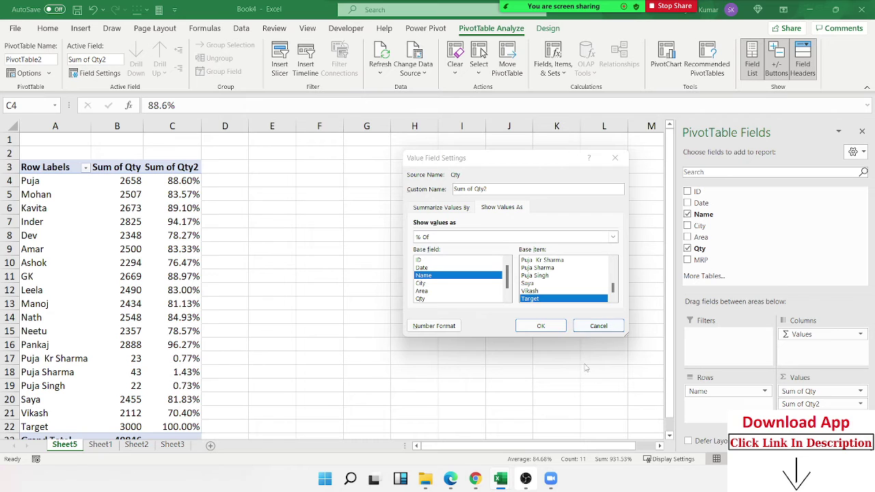
click(540, 326)
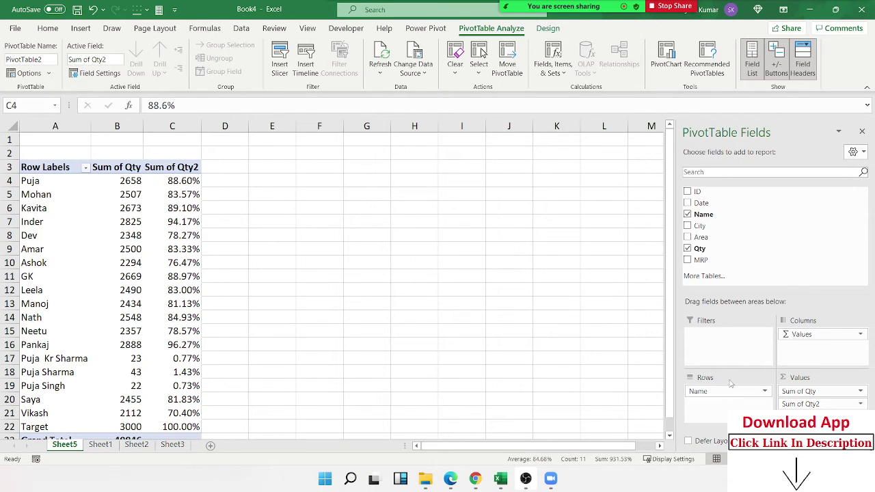
- Replace Name and both Qty value fields with City in Rows and Qty in Values
drag(729, 392, 769, 296)
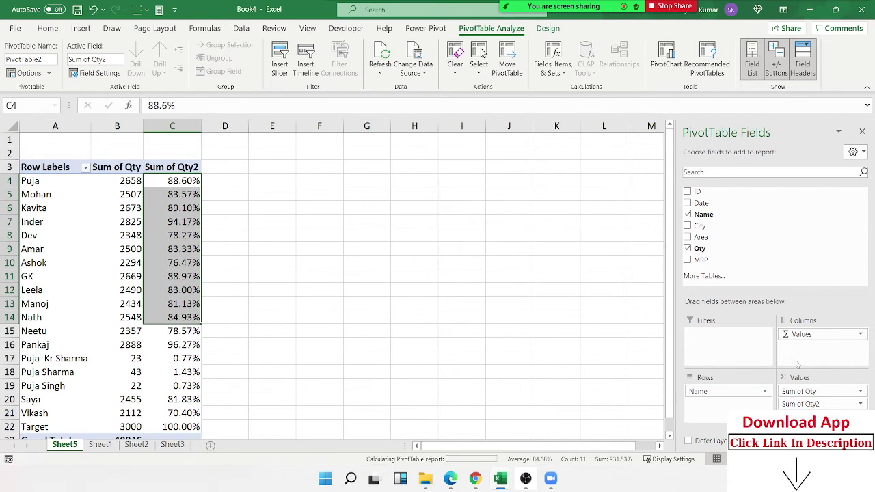
mouse_move(801, 394)
mouse_down()
mouse_move(823, 240)
mouse_move(817, 306)
mouse_move(801, 239)
mouse_up()
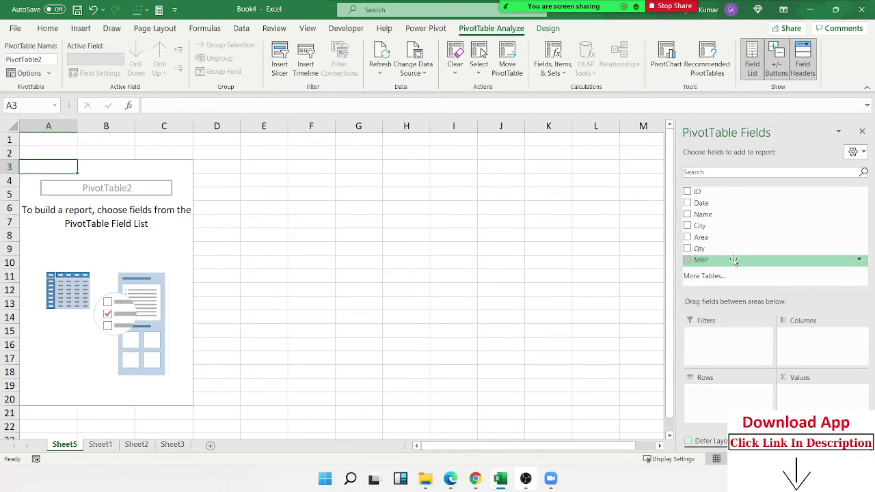
drag(725, 227, 711, 403)
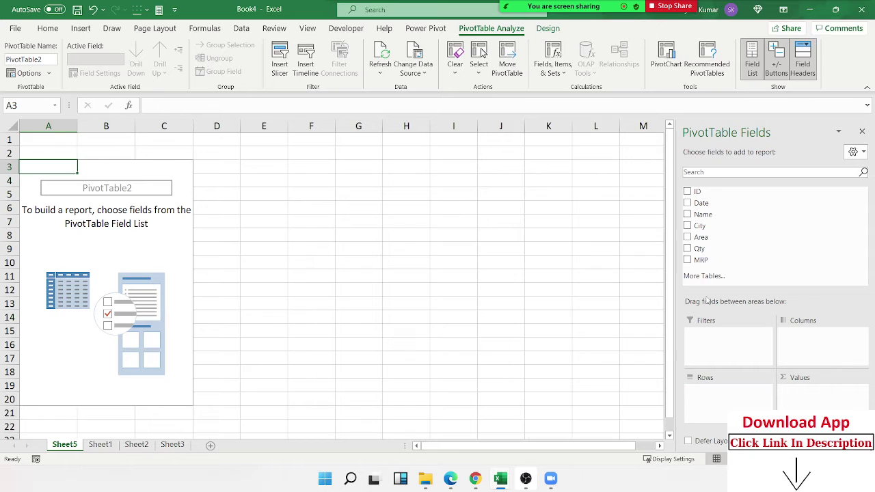
drag(700, 252, 797, 398)
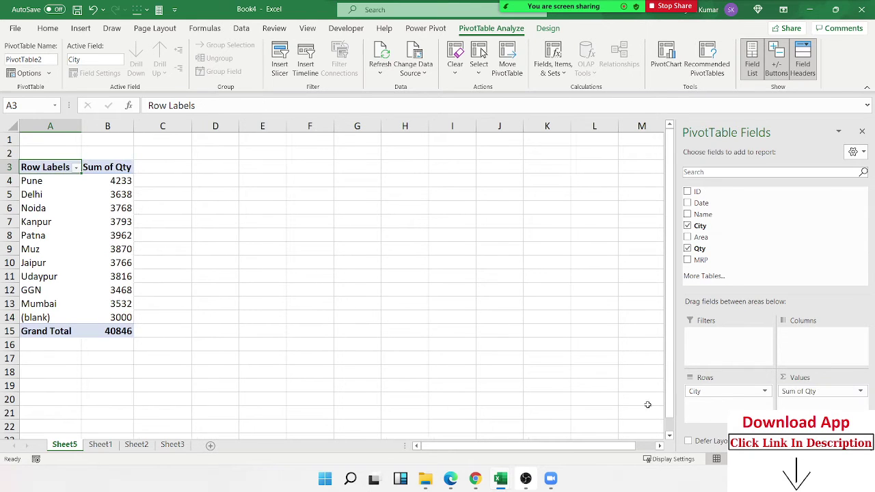
drag(106, 305, 92, 179)
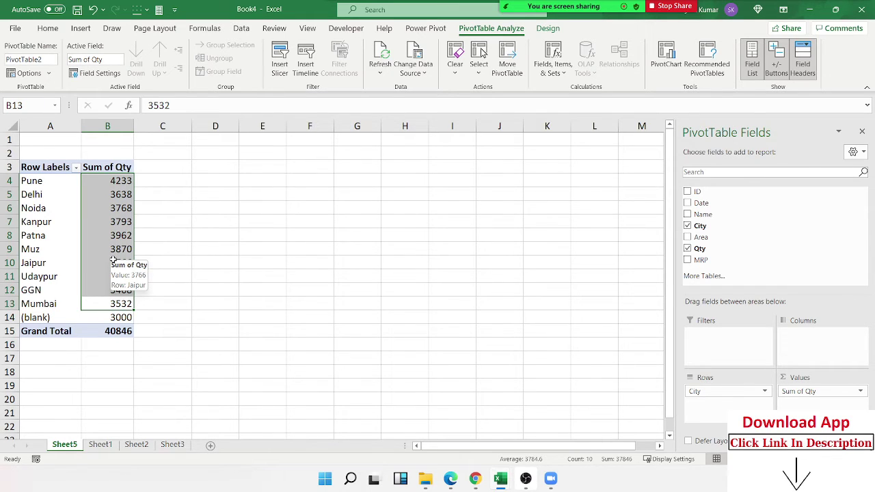
- Display each city's Sum of Qty as % of Grand Total, e.g. Pune 10.36%
click(856, 391)
click(840, 380)
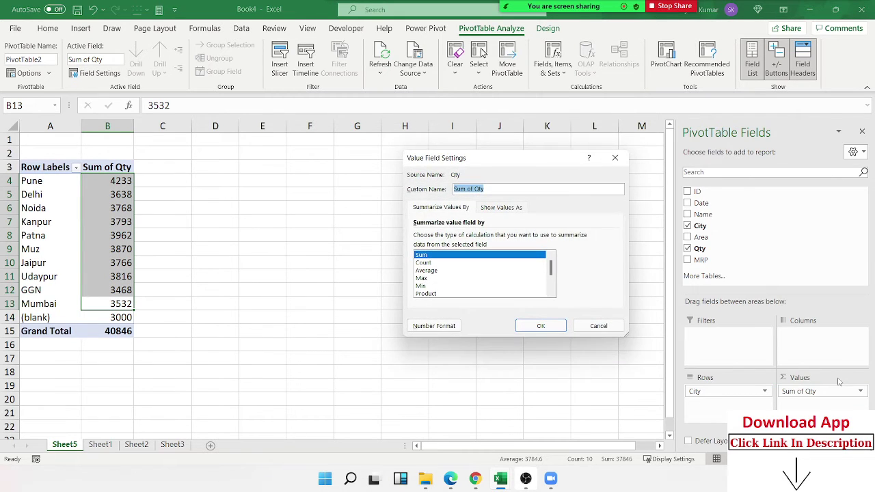
click(498, 208)
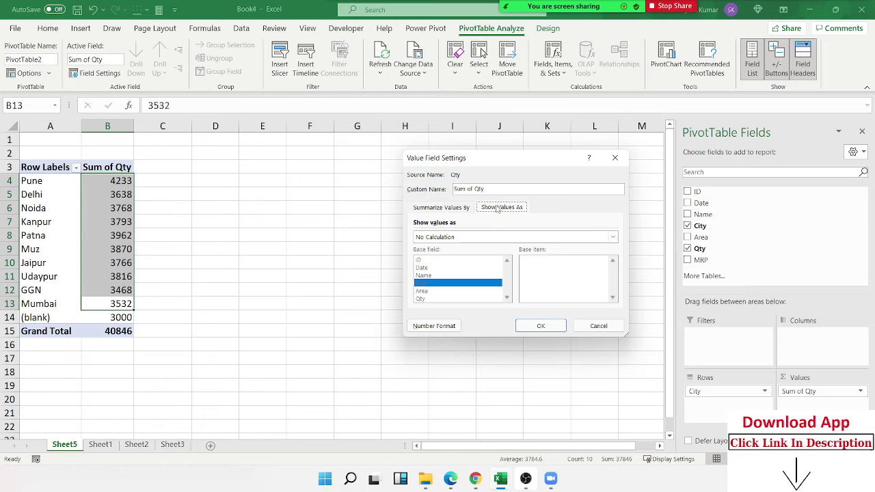
click(472, 237)
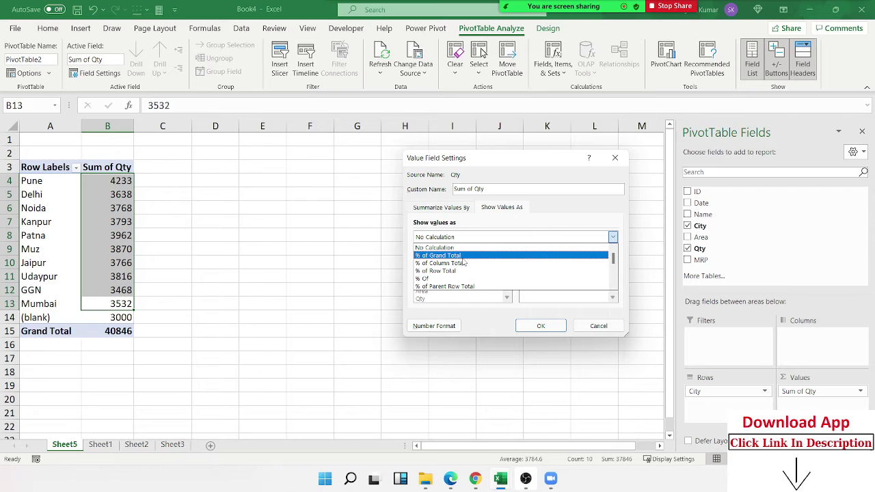
click(463, 258)
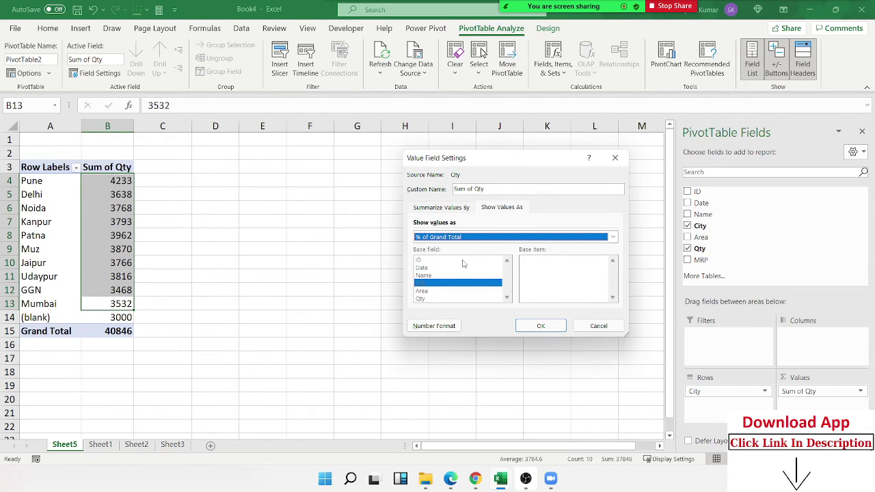
click(540, 326)
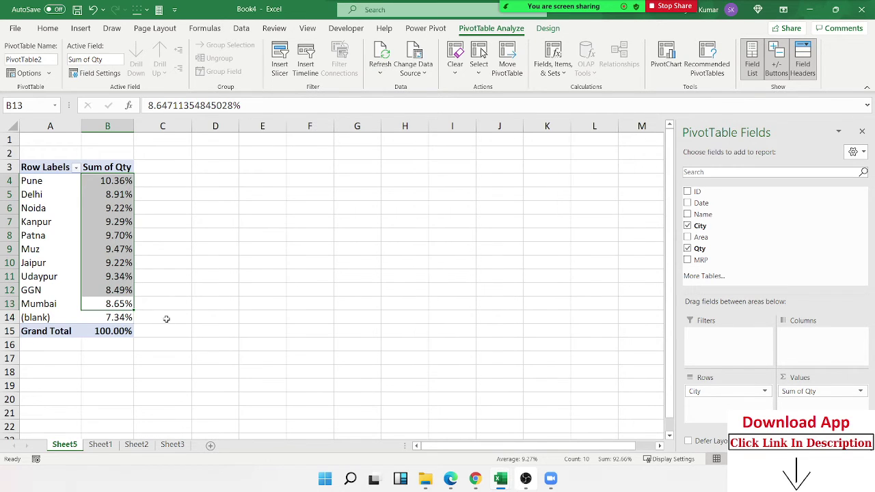
- Select the city percentage values from Pune down to the blank row
drag(101, 299, 108, 181)
drag(103, 318, 105, 179)
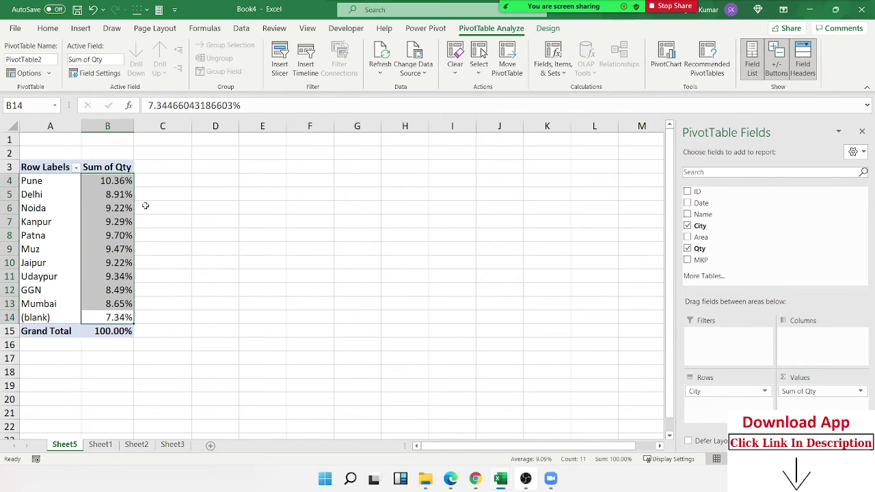
click(128, 262)
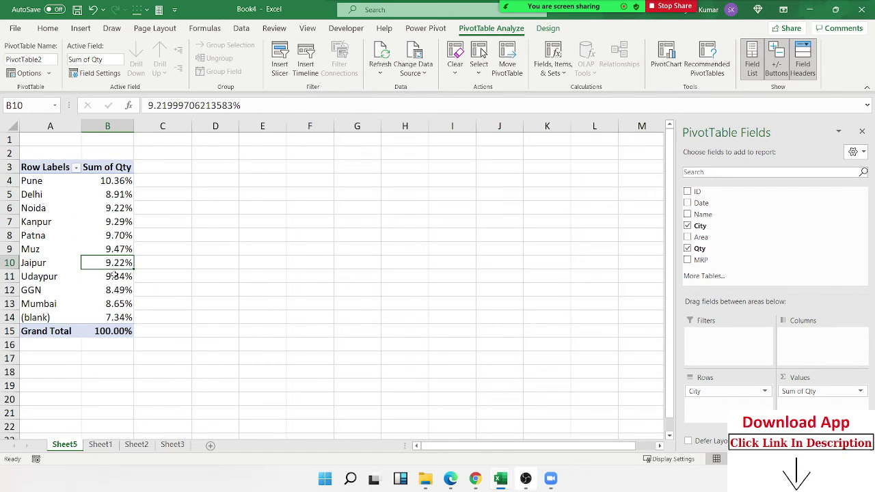
- Show Sum of Qty as Running Total In with base field City, reaching 40846
click(813, 389)
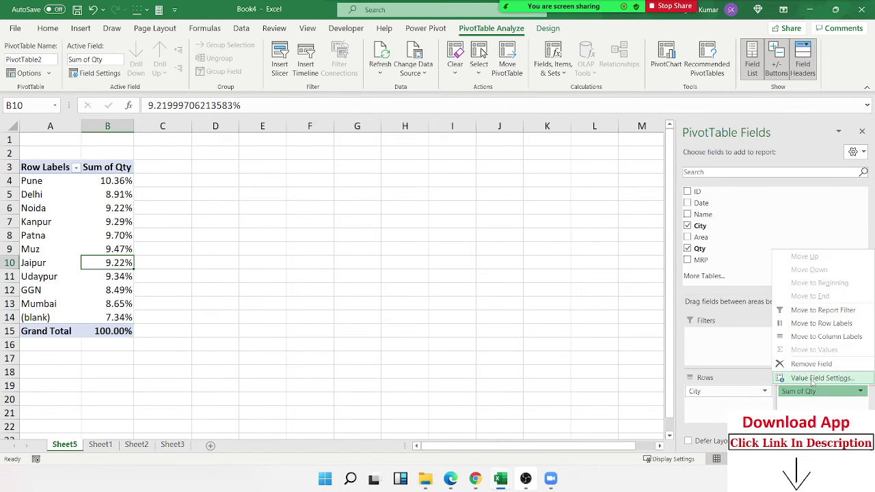
click(820, 379)
click(491, 209)
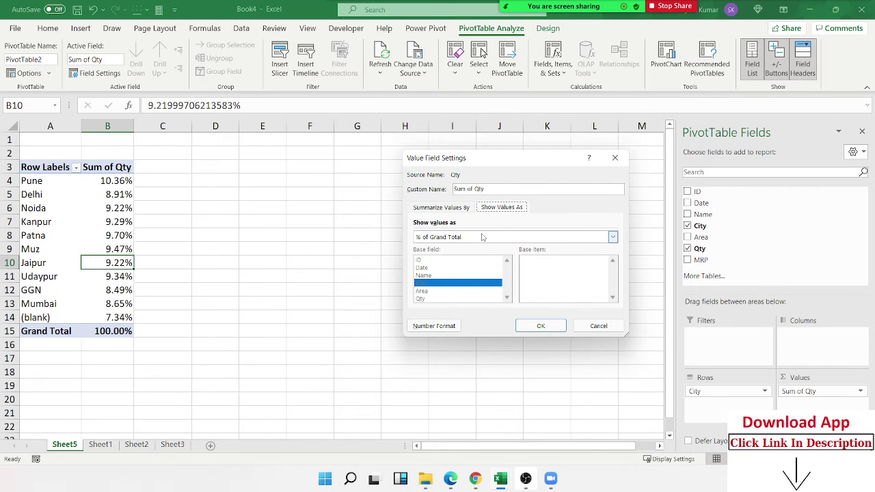
click(485, 236)
scroll(474, 281, down, 2)
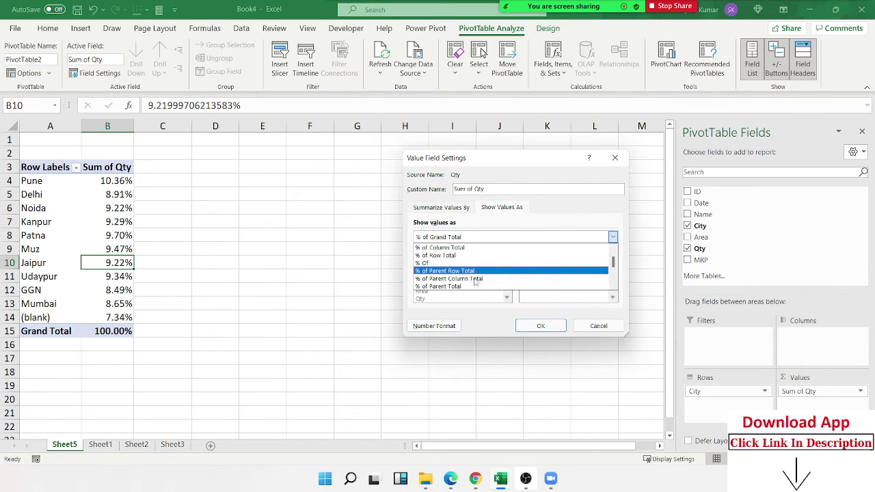
scroll(473, 286, down, 2)
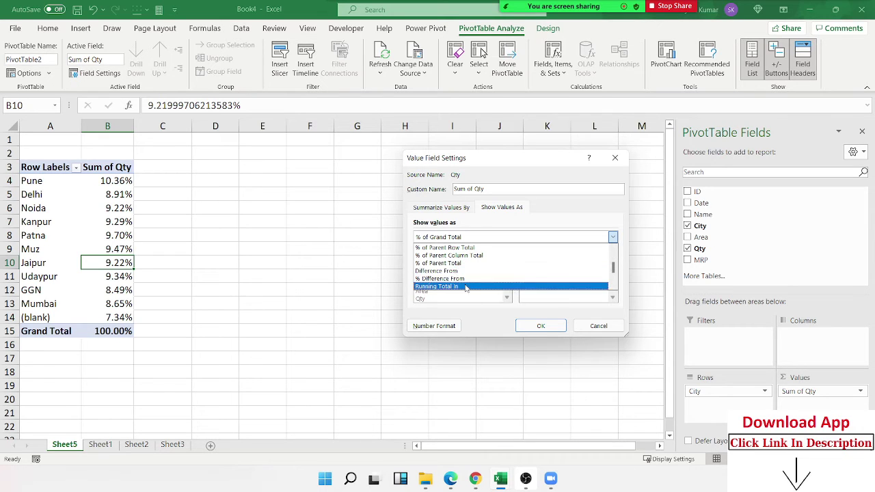
click(465, 287)
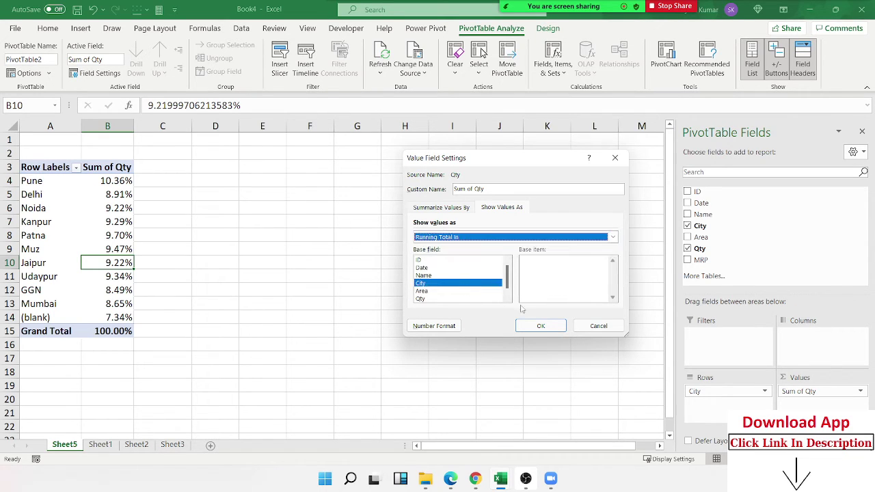
click(541, 326)
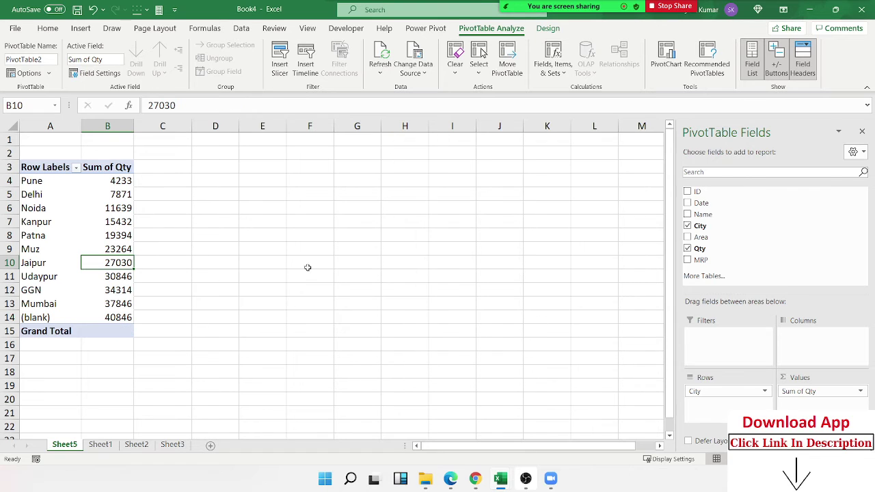
- Replace City with Date in the rows and group dates by Months only, Jan–Dec
drag(731, 396, 774, 241)
drag(704, 203, 723, 398)
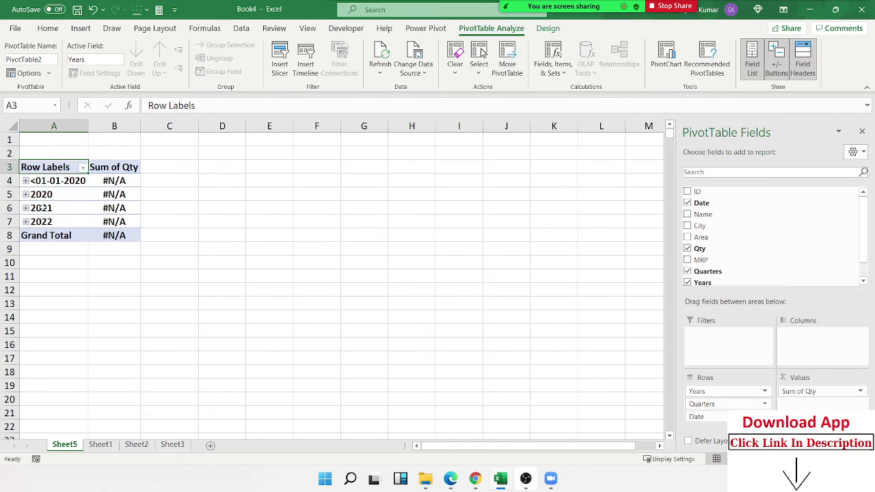
right_click(41, 208)
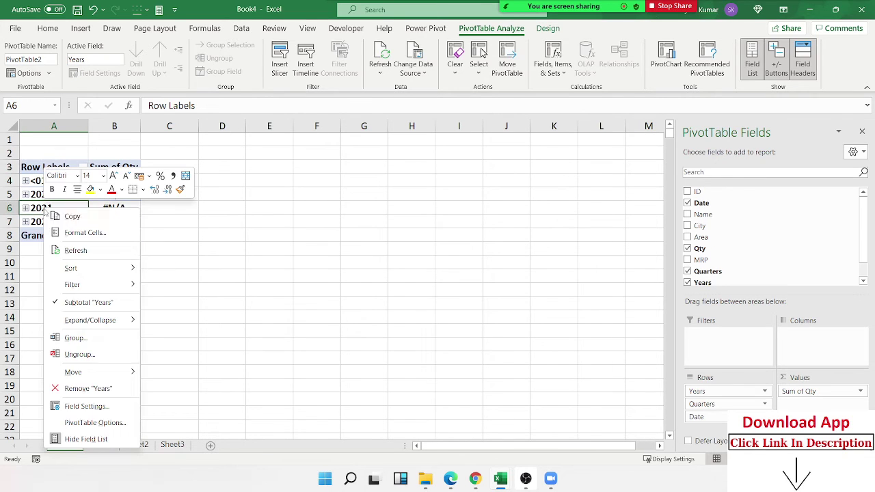
click(76, 337)
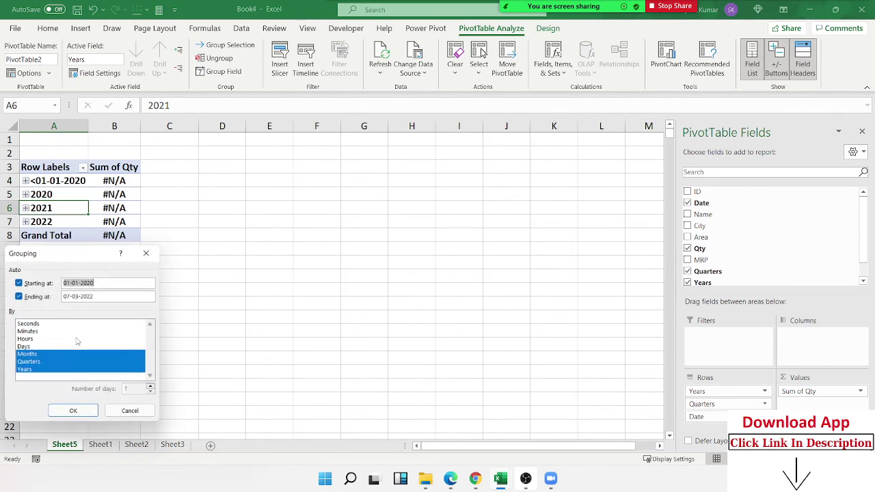
click(35, 370)
click(30, 362)
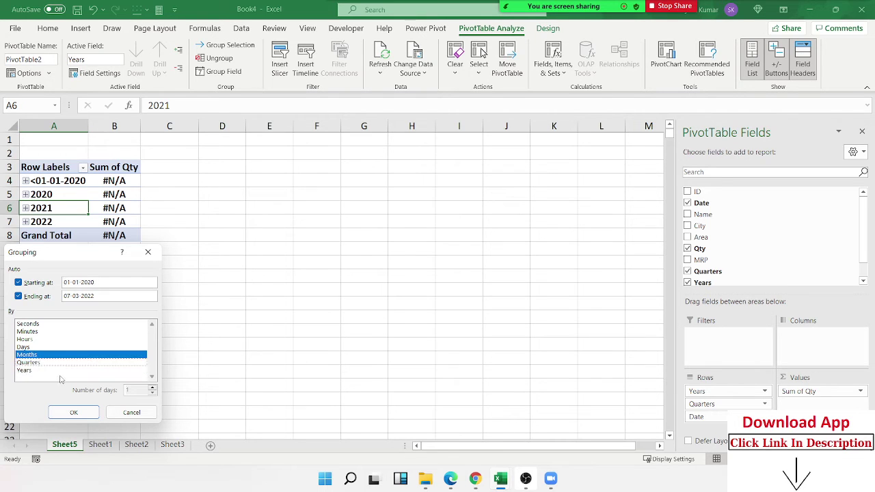
click(84, 413)
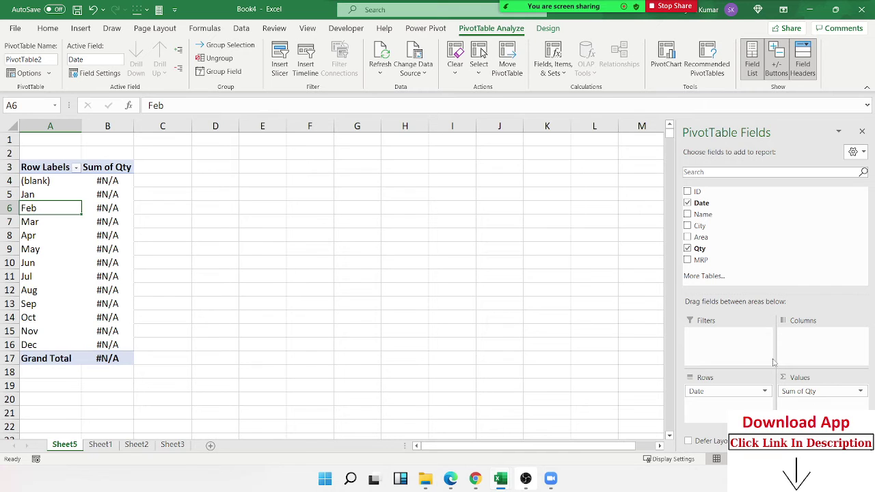
- Set Sum of Qty to display as a Running Total In calculation
click(820, 391)
click(804, 379)
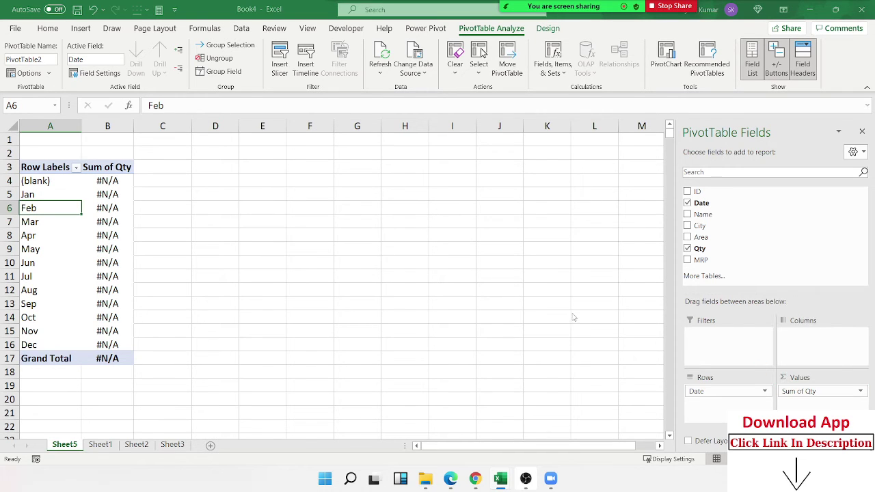
click(501, 208)
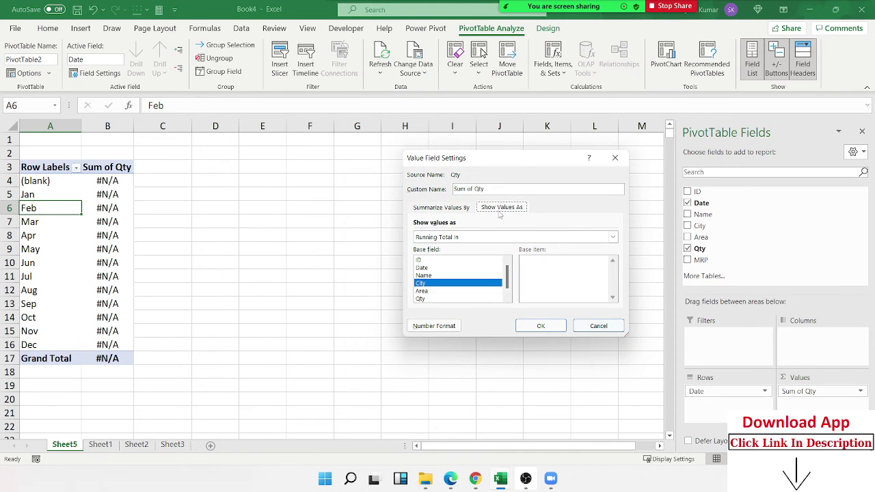
click(461, 238)
click(449, 286)
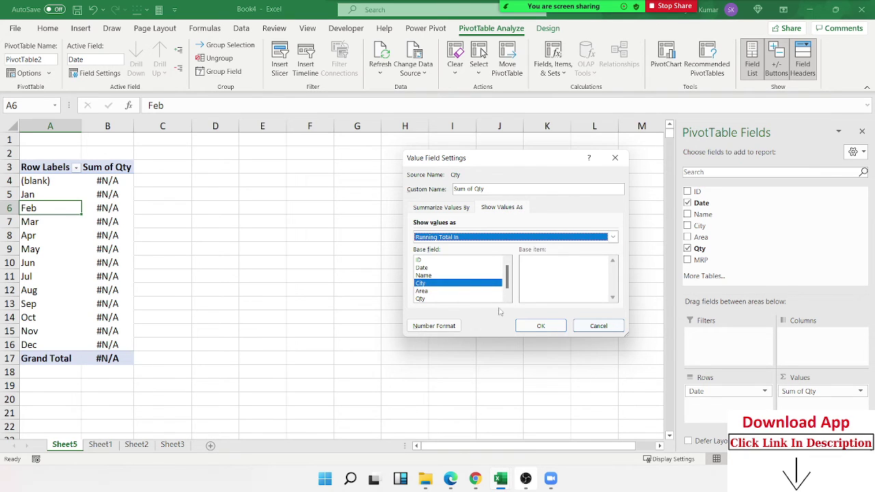
click(541, 327)
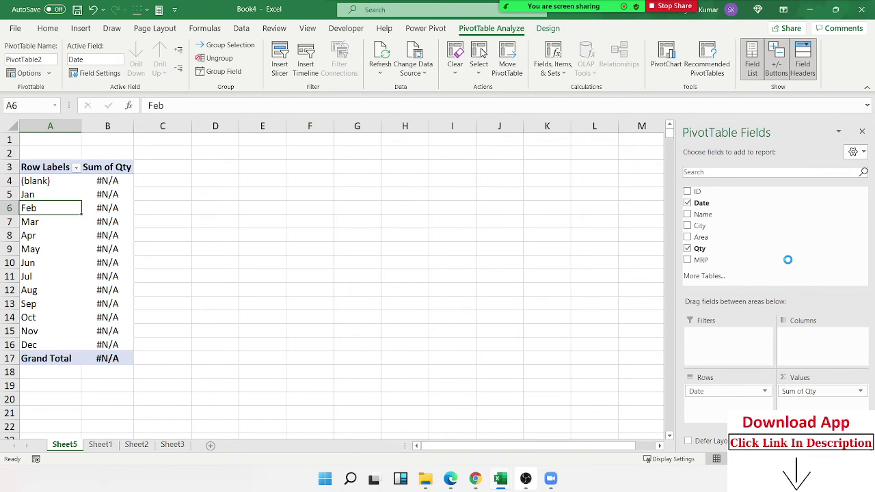
- Re-add Qty to the values and try % Running Total In on Sum of Qty
mouse_move(788, 260)
mouse_down()
mouse_move(824, 408)
mouse_move(816, 406)
mouse_up()
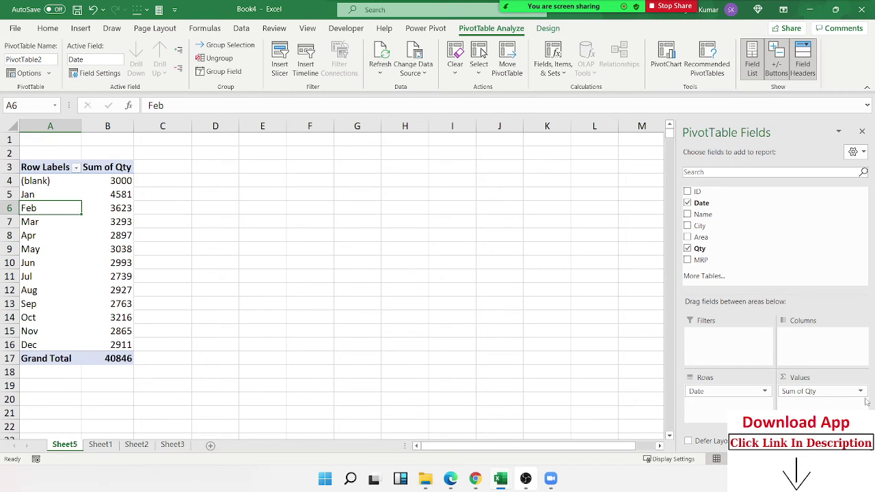
click(820, 391)
click(498, 308)
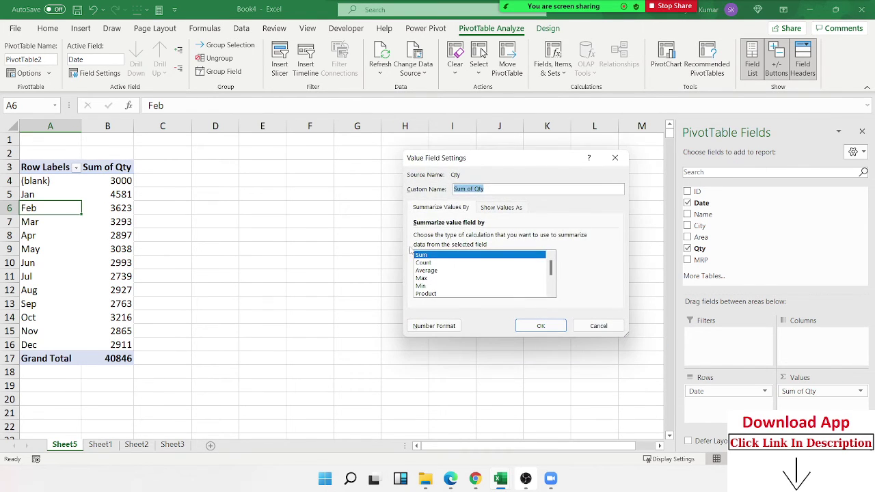
click(503, 211)
click(482, 238)
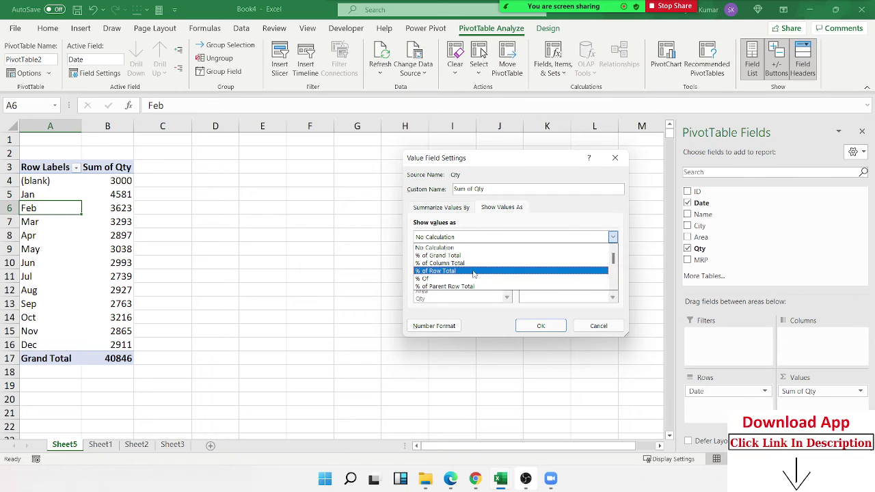
scroll(469, 281, down, 1)
scroll(468, 280, down, 1)
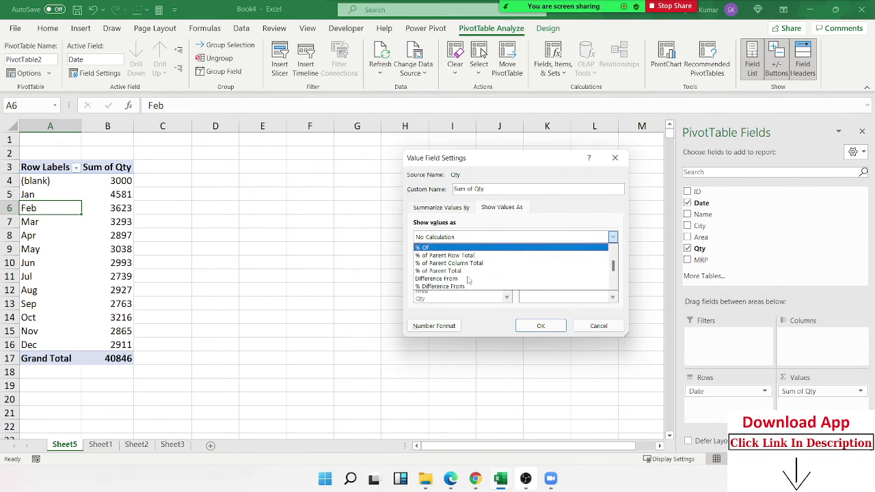
scroll(468, 280, down, 1)
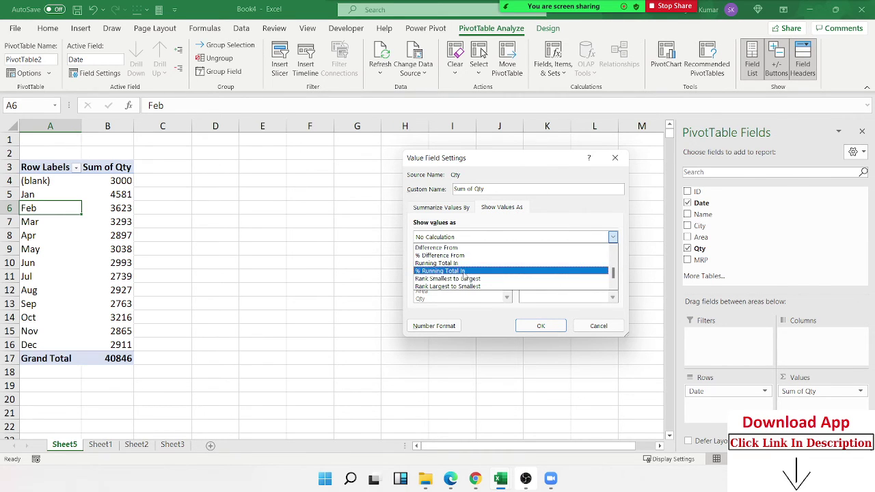
click(464, 271)
click(554, 327)
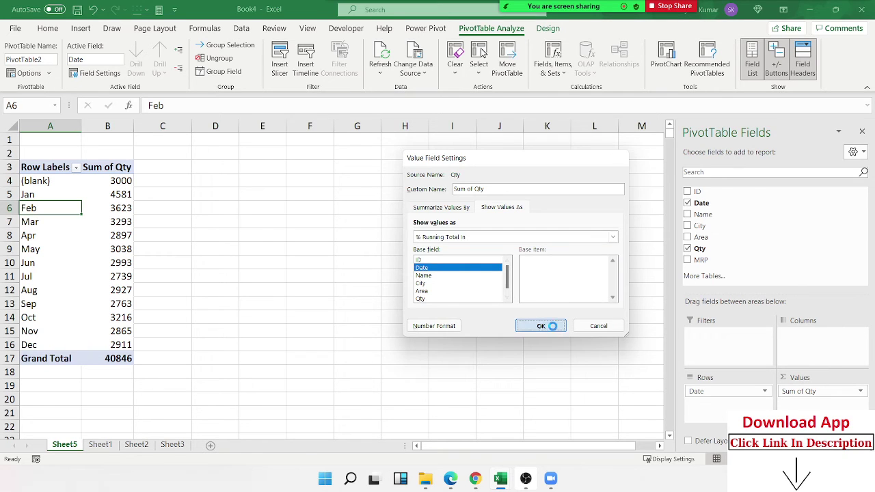
- Show Sum of Qty as Running Total In by Date, ending at 40846 for Dec
click(821, 391)
click(807, 378)
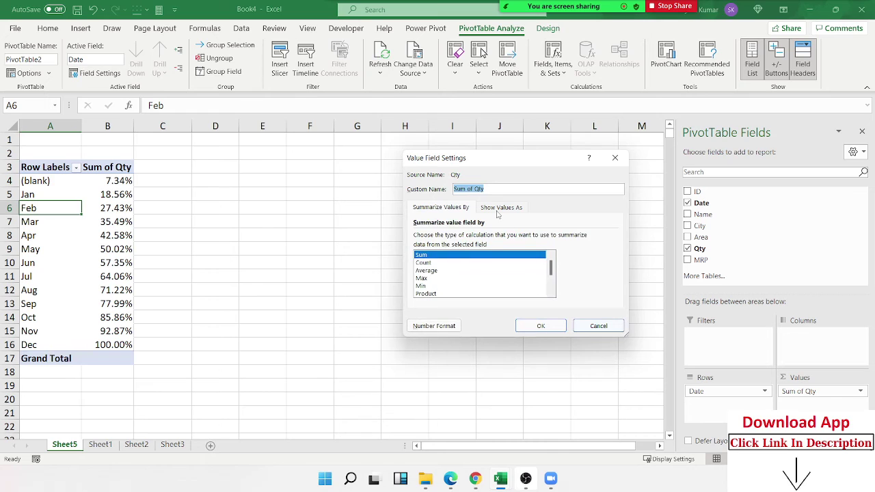
click(500, 207)
click(483, 238)
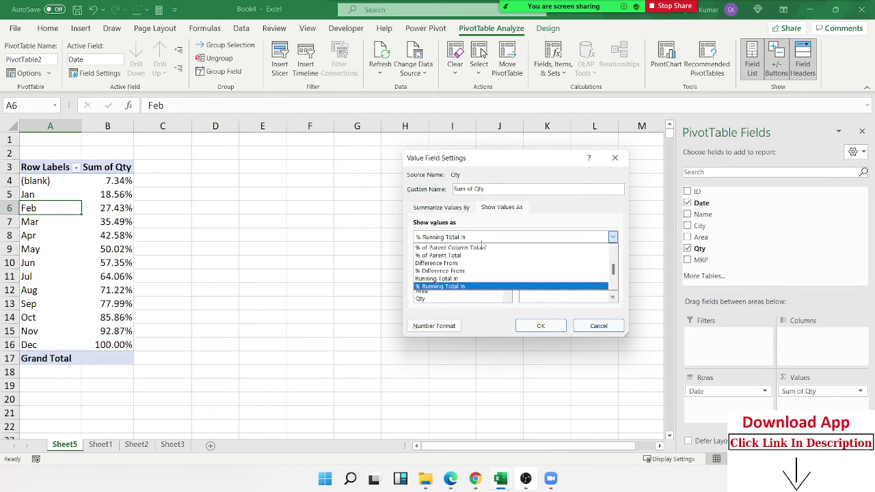
click(475, 279)
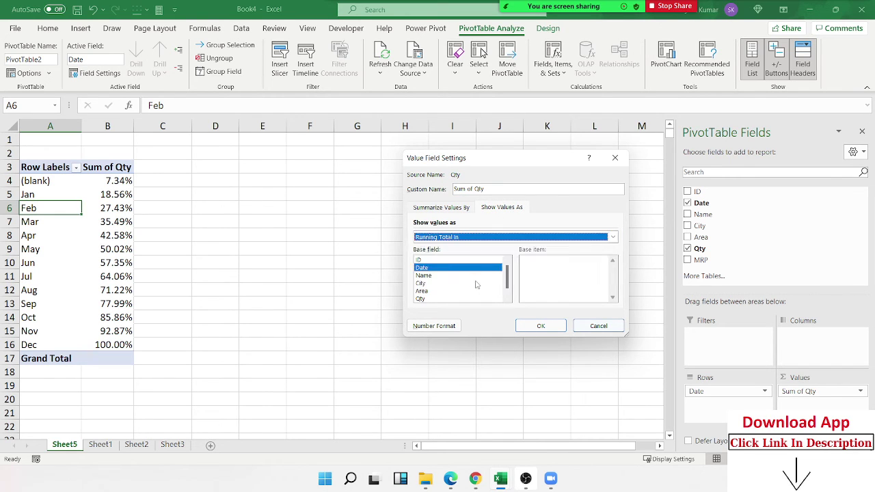
click(541, 326)
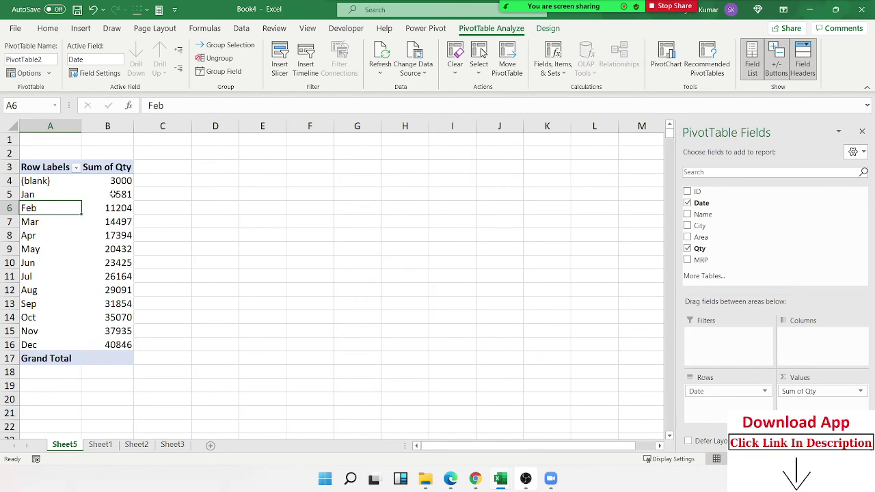
click(49, 182)
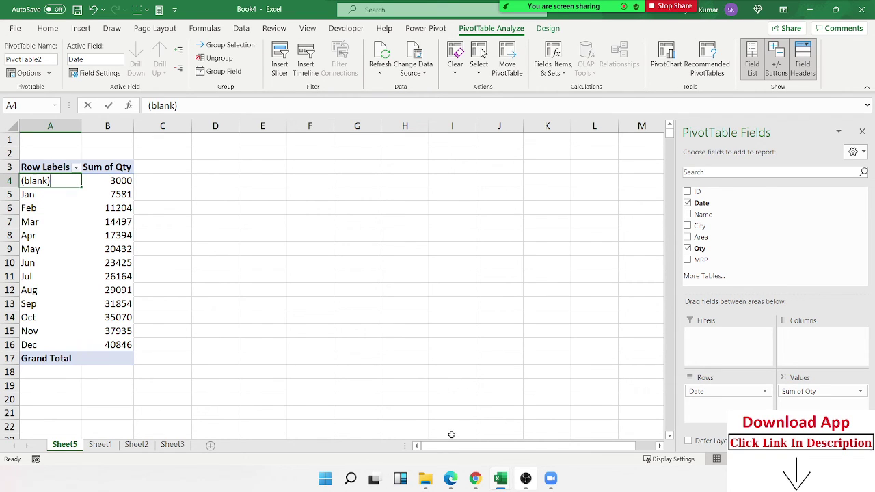
- Relabel the (blank) row in A4 as Opening, keeping its 3000 starting value
text(Opening)
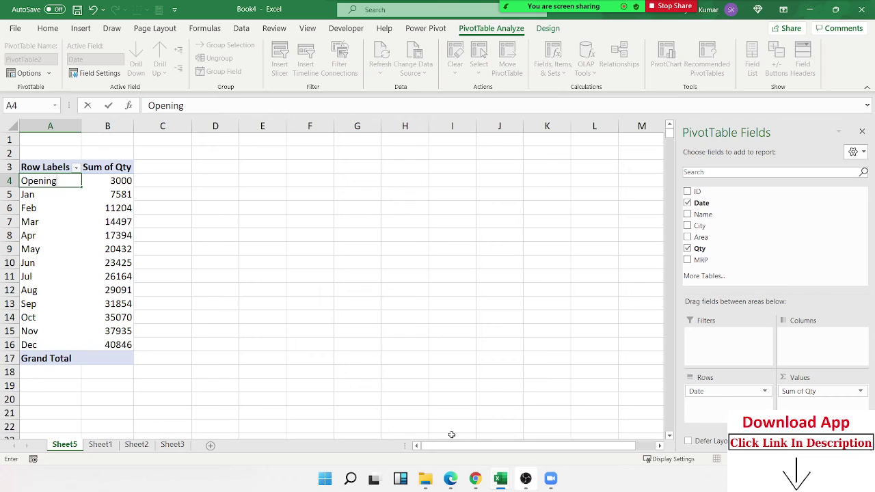
key(Tab)
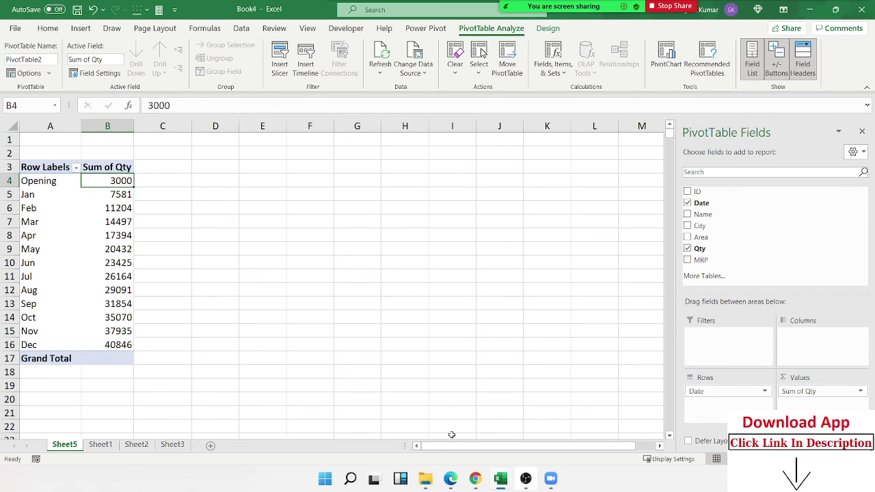
key(Down)
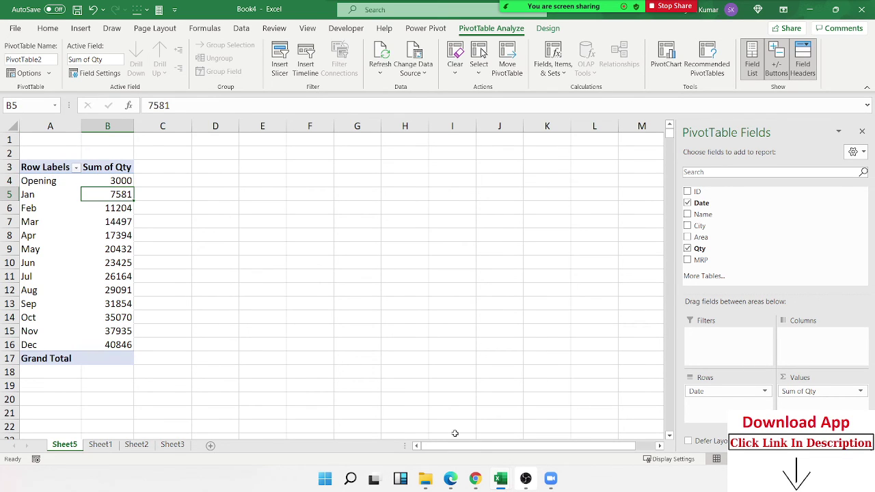
- Add Qty to Values again as Sum of Qty2 and check the column C totals
drag(699, 249, 816, 389)
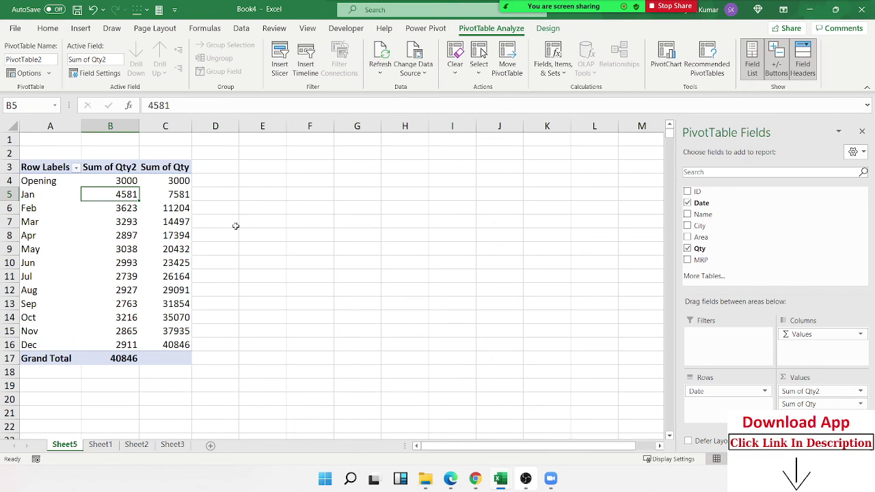
key(Right)
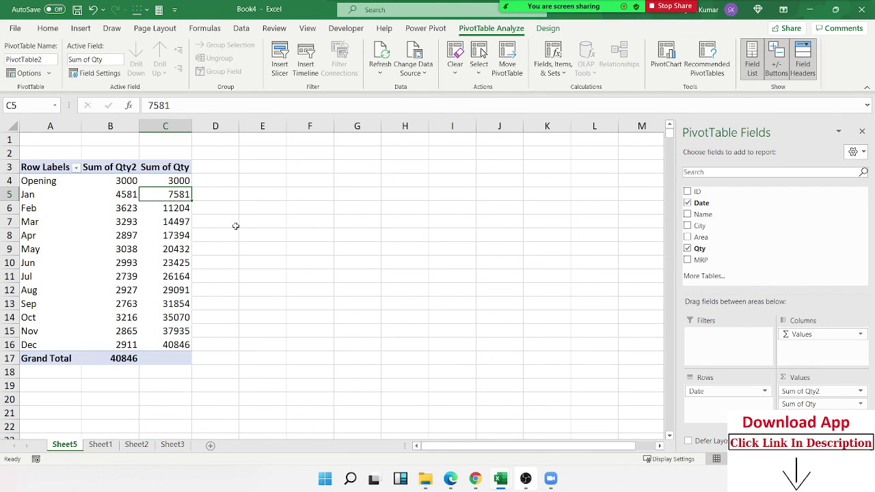
key(Down)
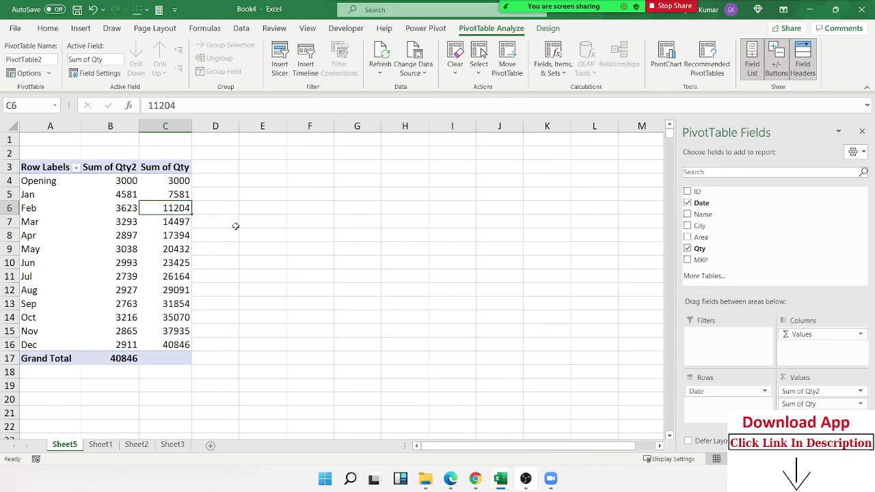
key(Down)
key(Down)
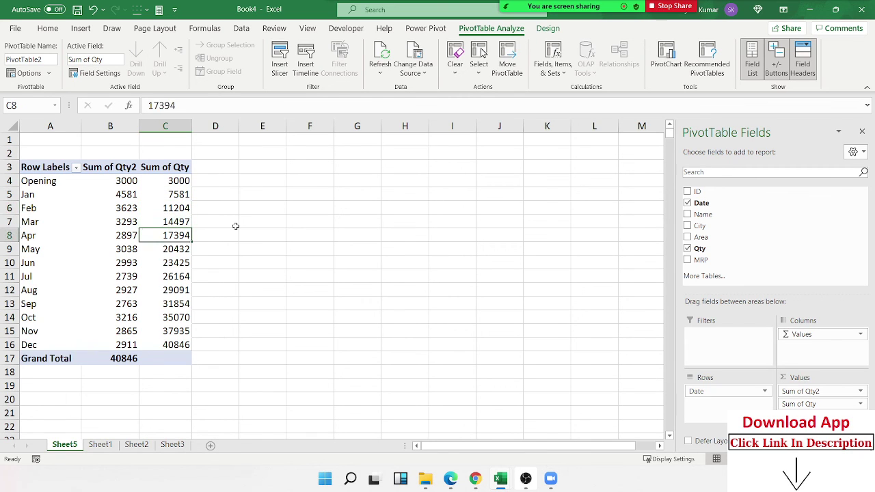
key(Down)
key(Down)
key(Down)
key(Down)
key(Down)
key(Down)
key(Down)
key(Down)
key(Down)
key(Up)
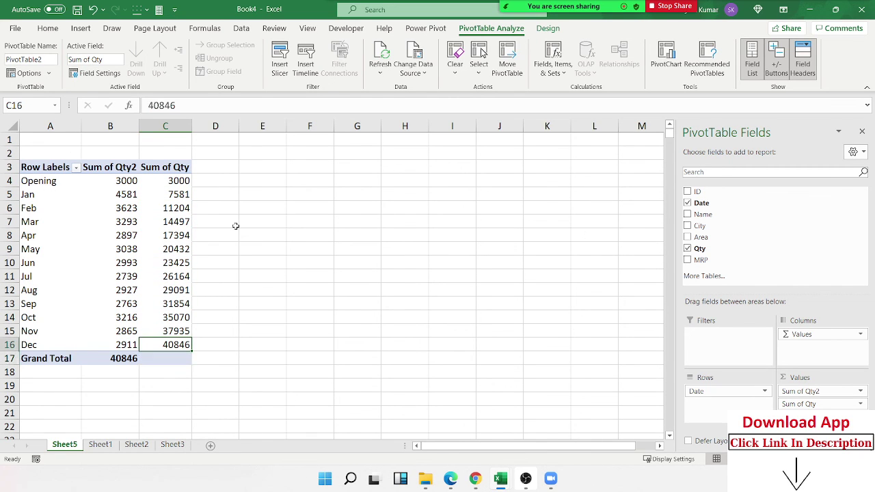